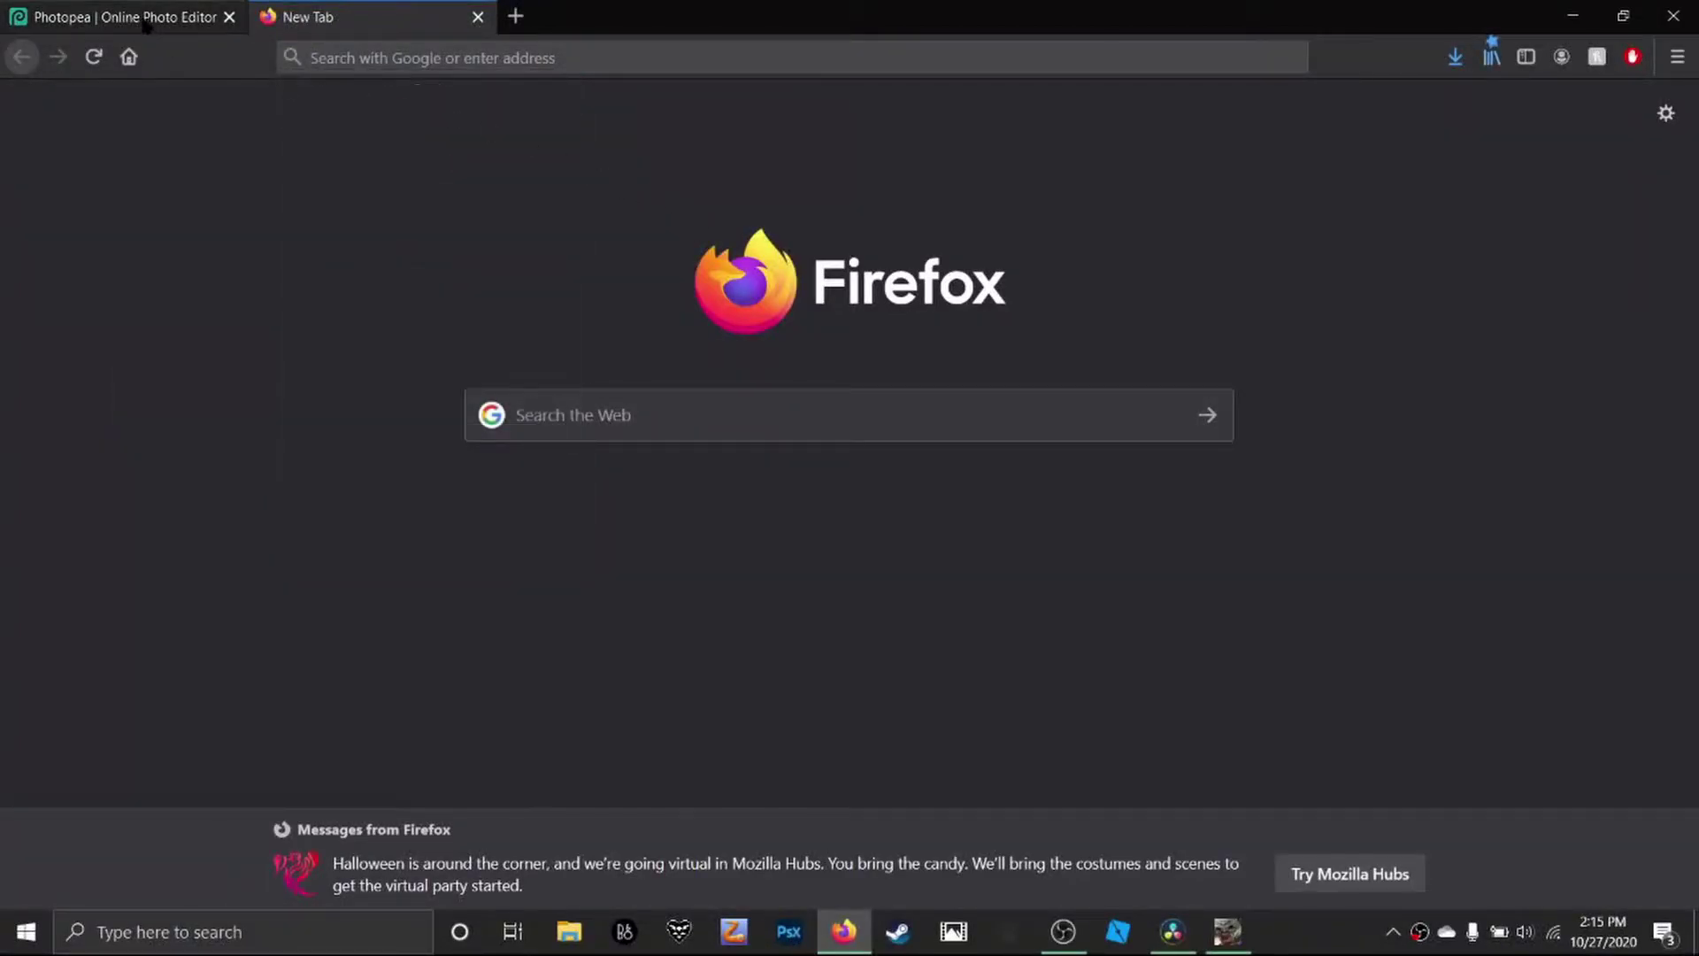
Switch back to the Photopea tier-list document with the weapon thumbnails beside the S–F rows.
left_click(146, 24)
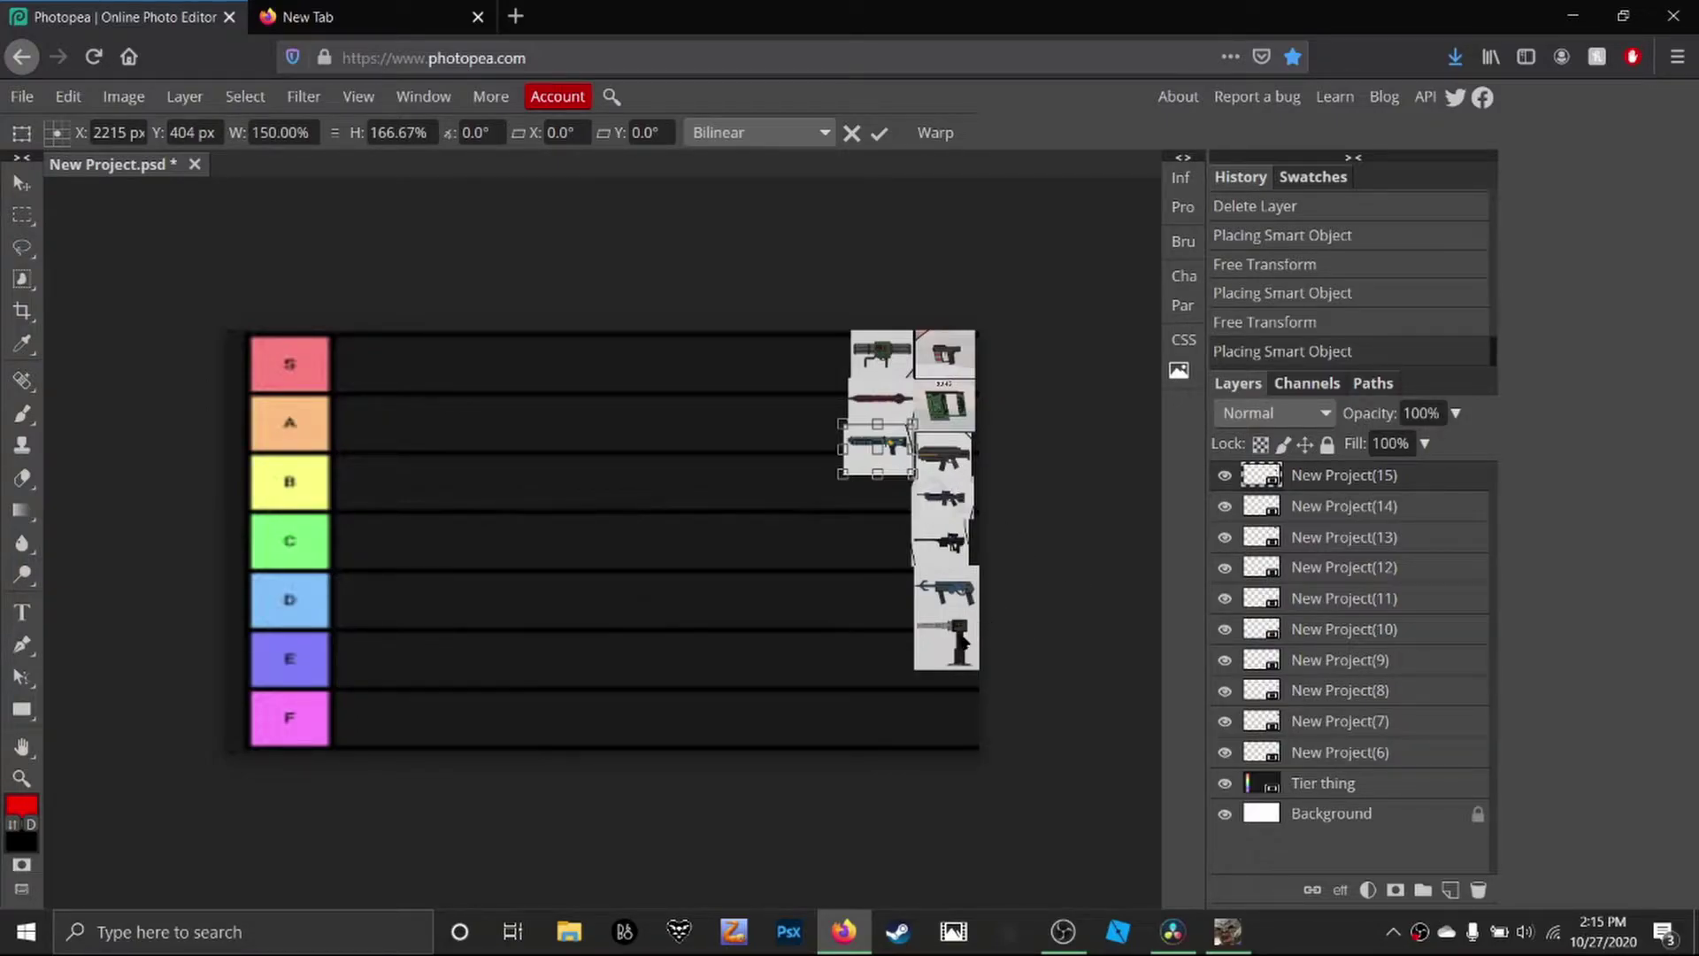
Nudge the resized gun thumbnail into place, commit the transform, and shift the sword slightly.
mouse_move(983, 603)
left_mouse_down()
mouse_move(872, 611)
mouse_move(968, 620)
mouse_move(968, 651)
left_mouse_up()
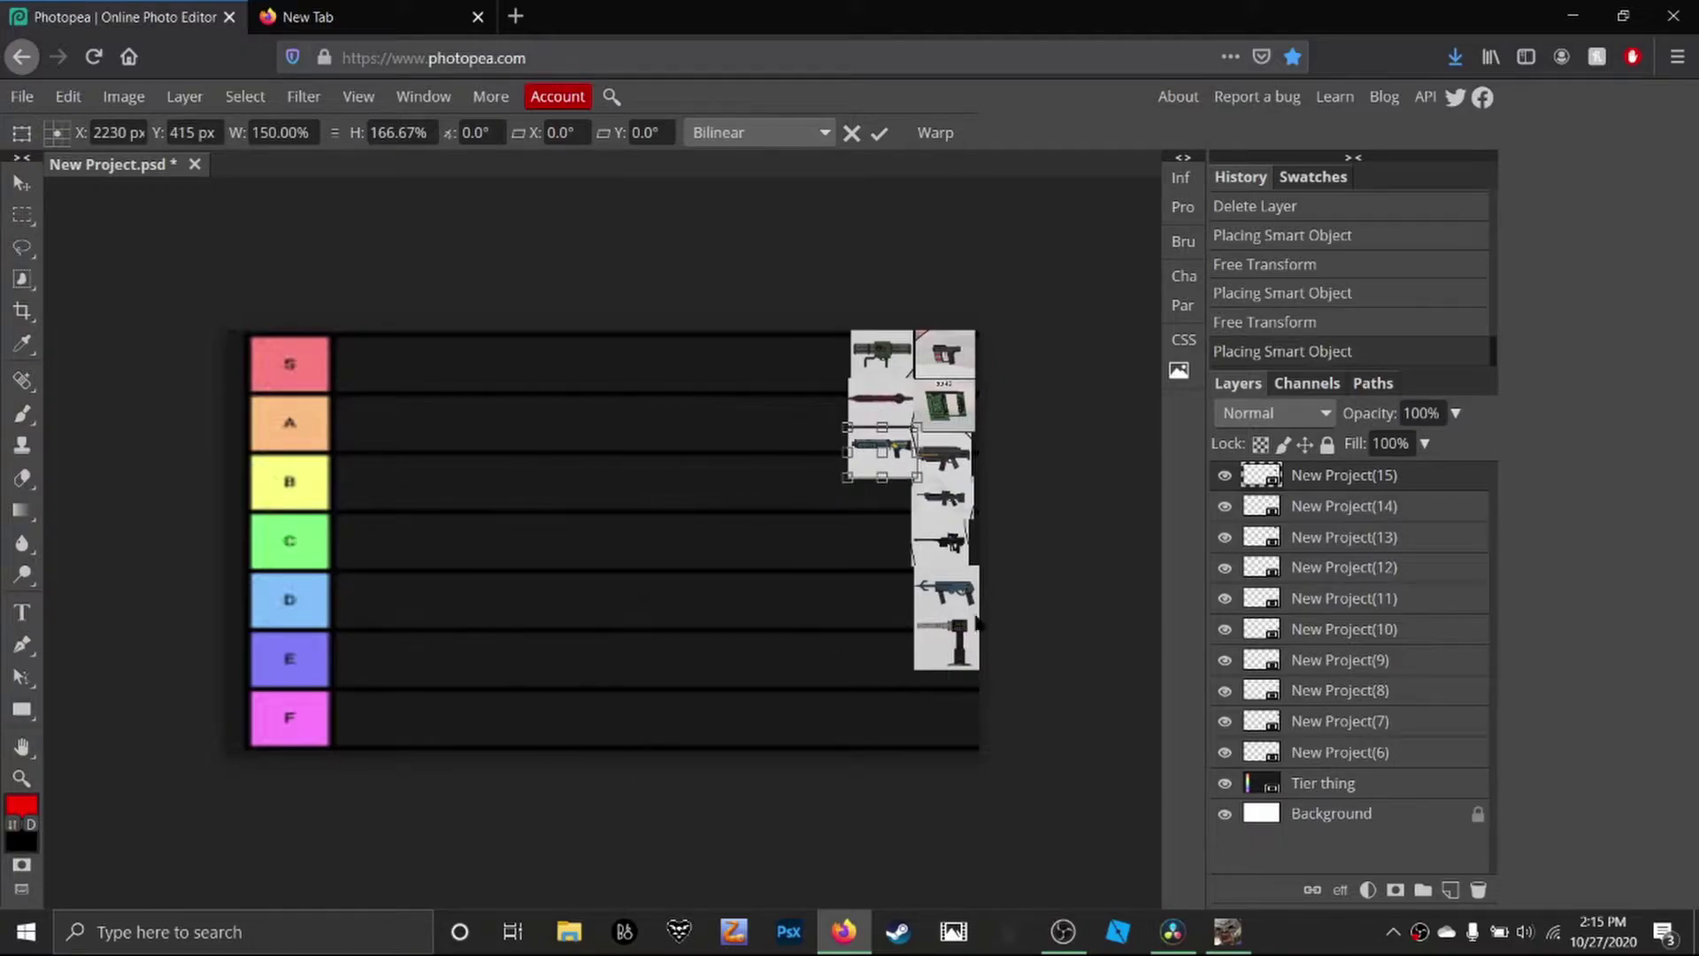
left_click(1358, 509)
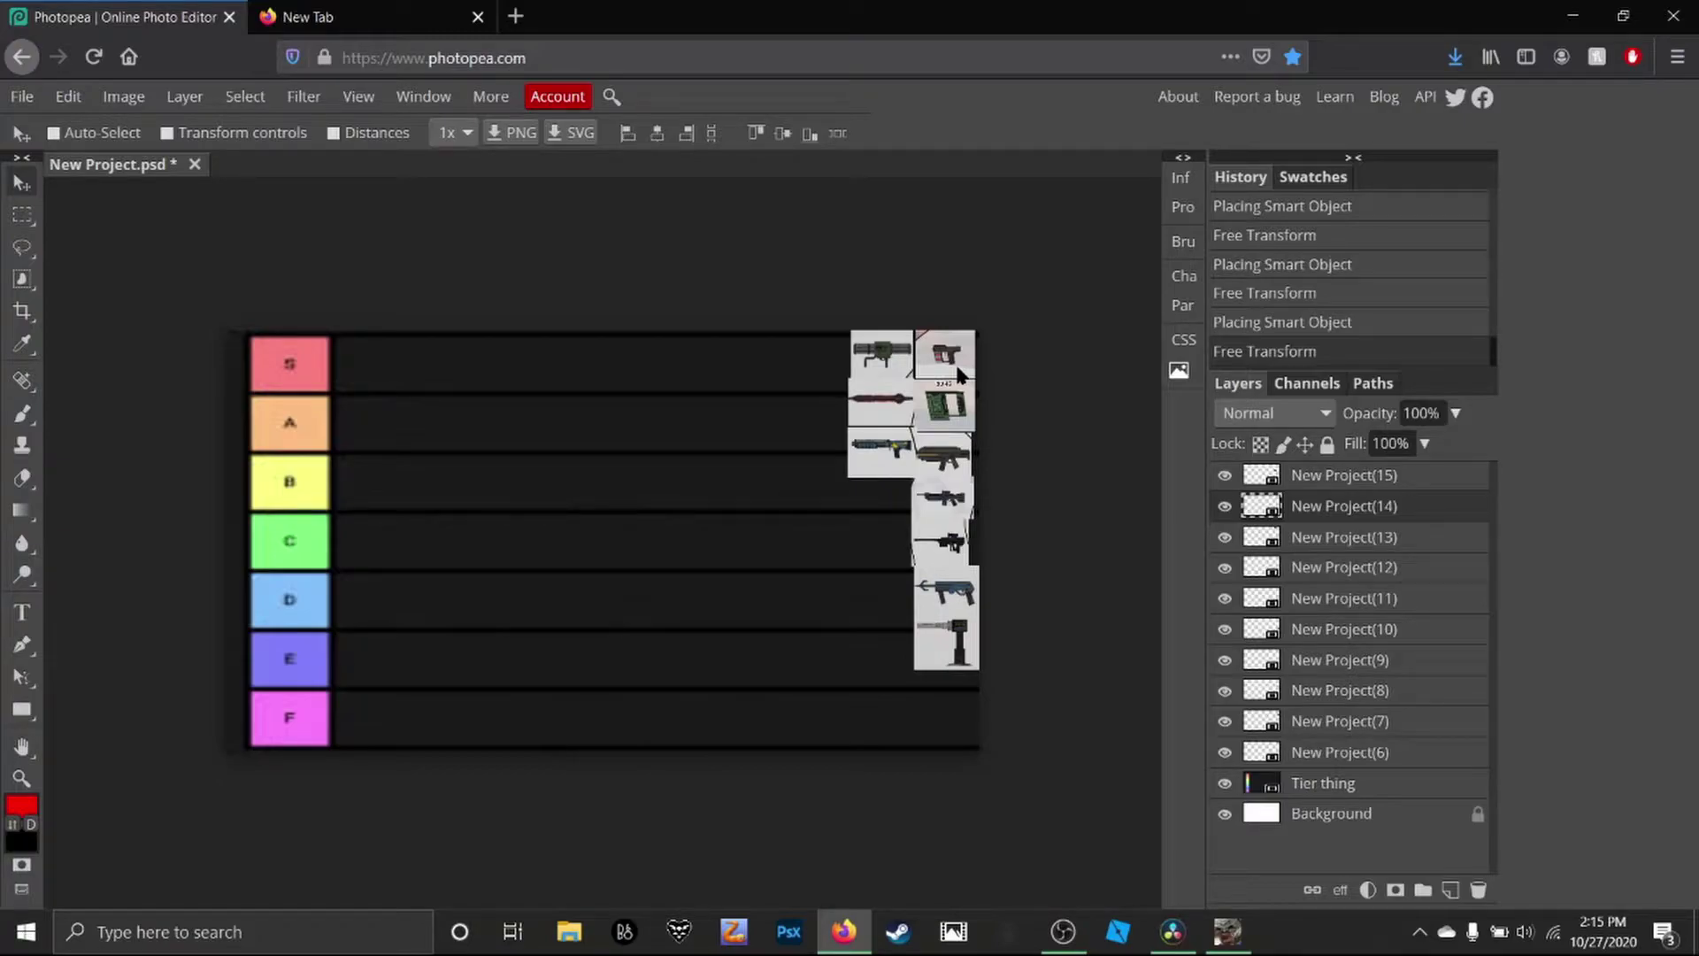
mouse_move(961, 376)
left_mouse_down()
mouse_move(973, 371)
mouse_move(965, 394)
mouse_move(981, 365)
left_mouse_up()
Move the pistol thumbnail (New Project(6)) into the A tier row.
left_click(1314, 540)
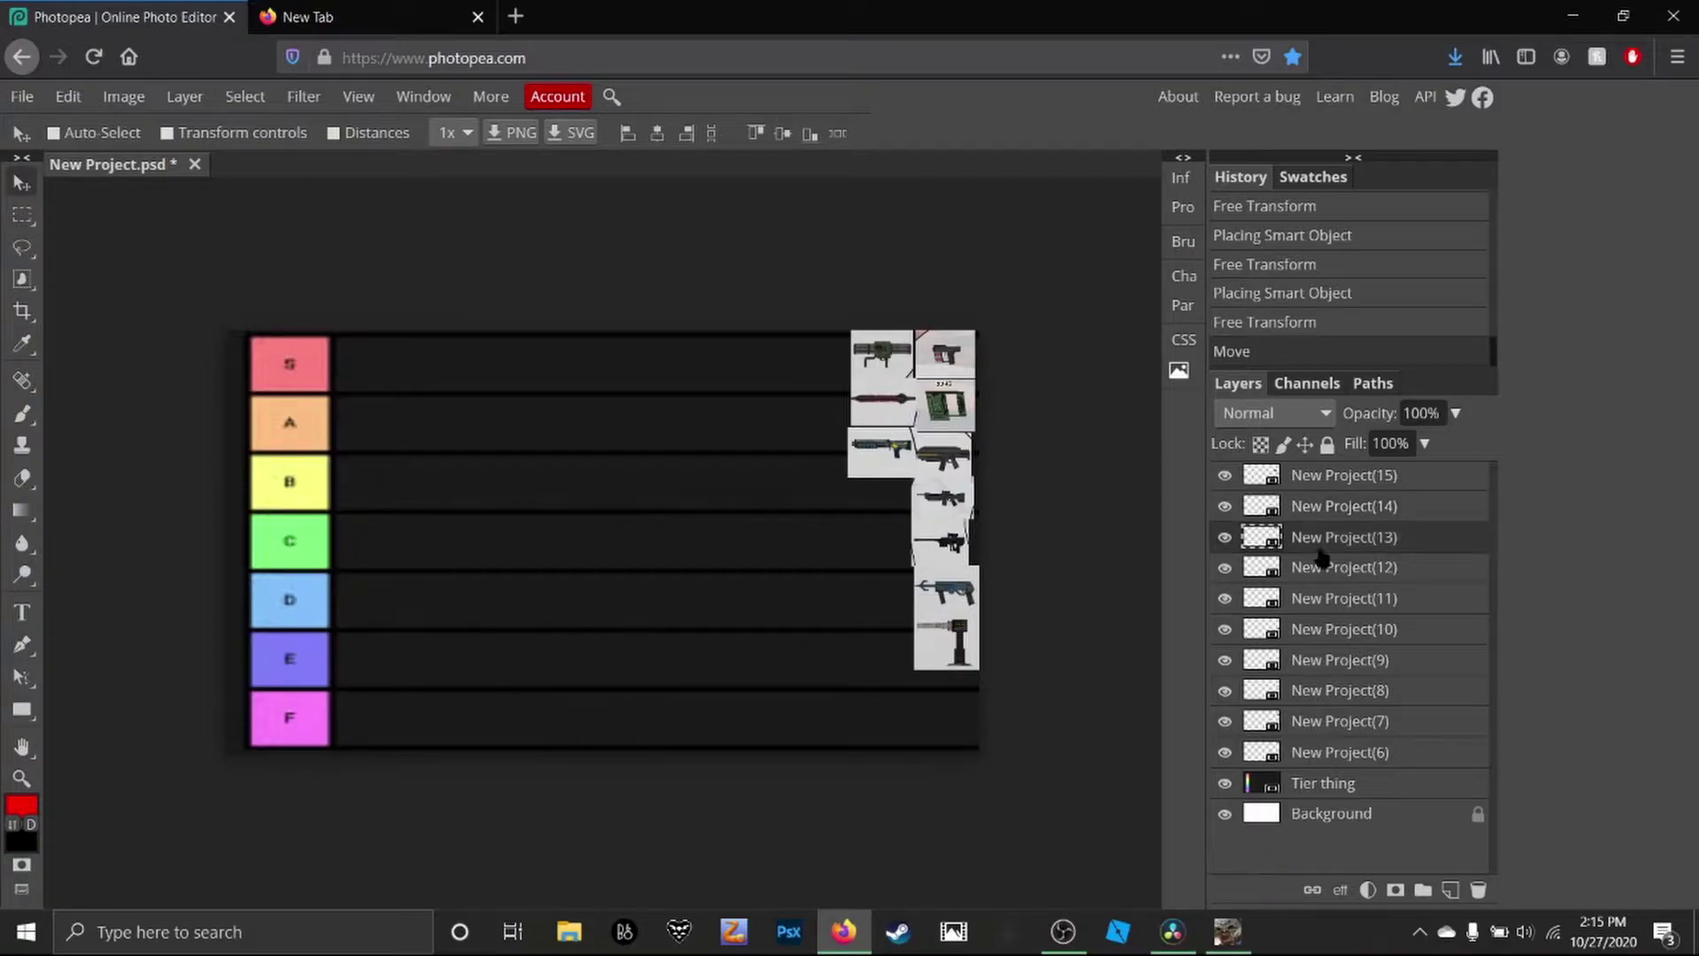
left_click(1351, 753)
mouse_move(962, 358)
left_mouse_down()
mouse_move(940, 388)
mouse_move(791, 421)
mouse_move(450, 451)
mouse_move(354, 431)
mouse_move(378, 427)
left_mouse_up()
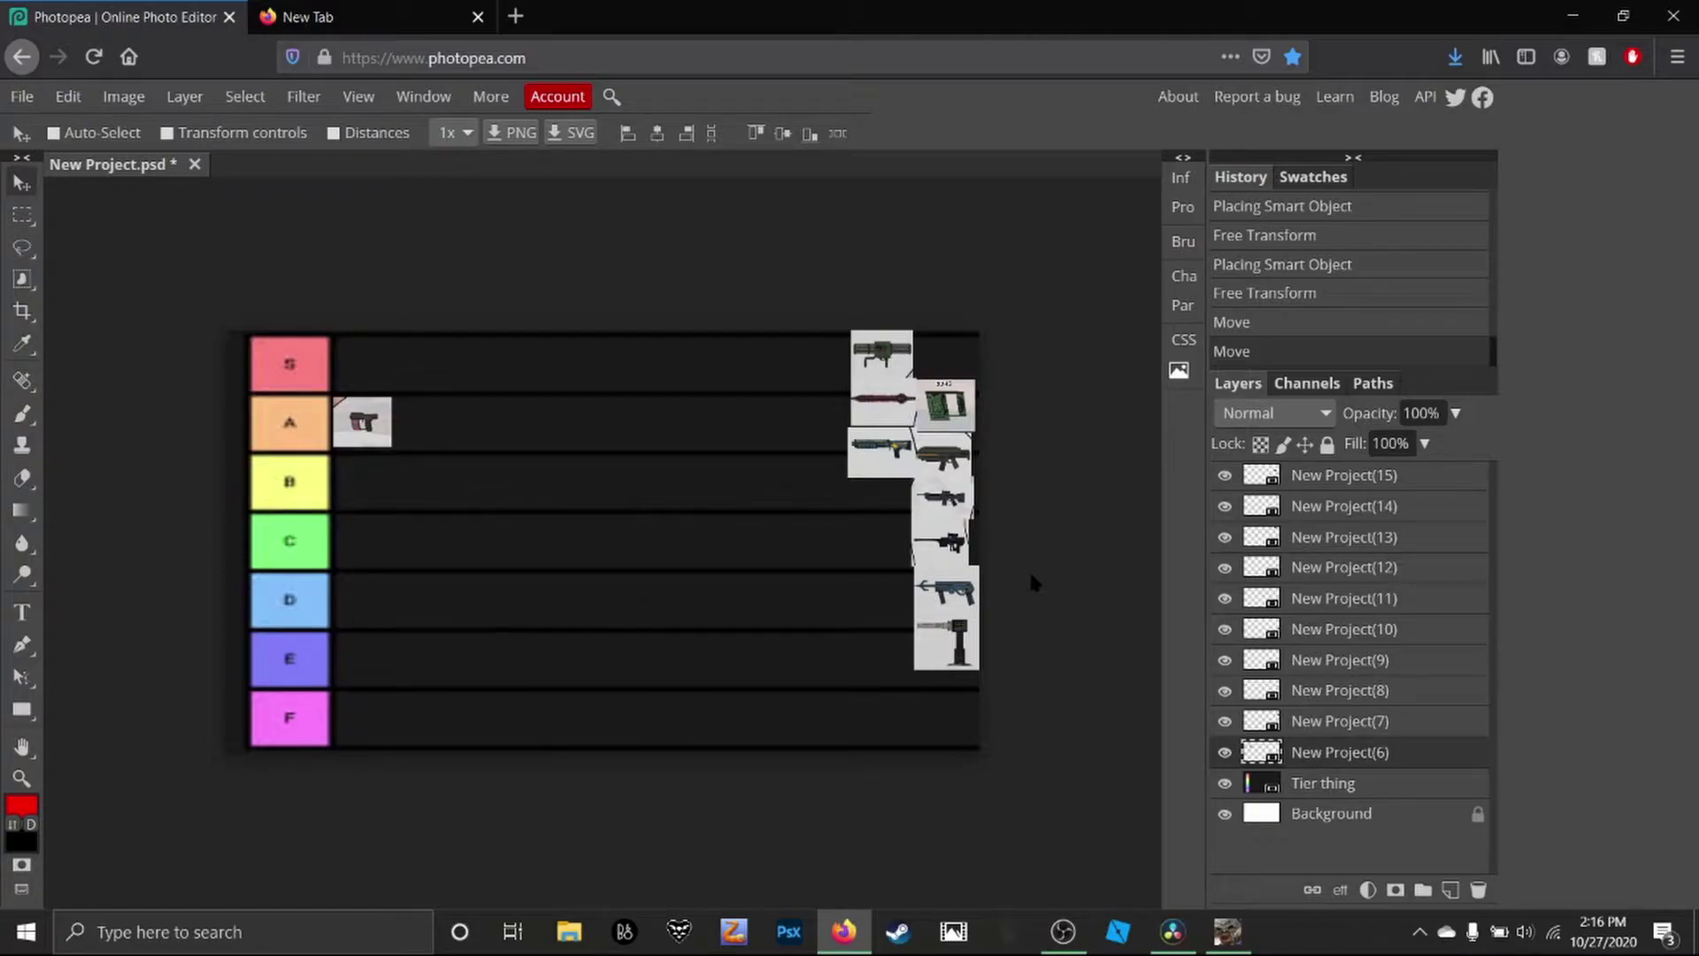
Drag the green weapon (New Project(7)) to the start of the B row beside its label.
left_click(1341, 721)
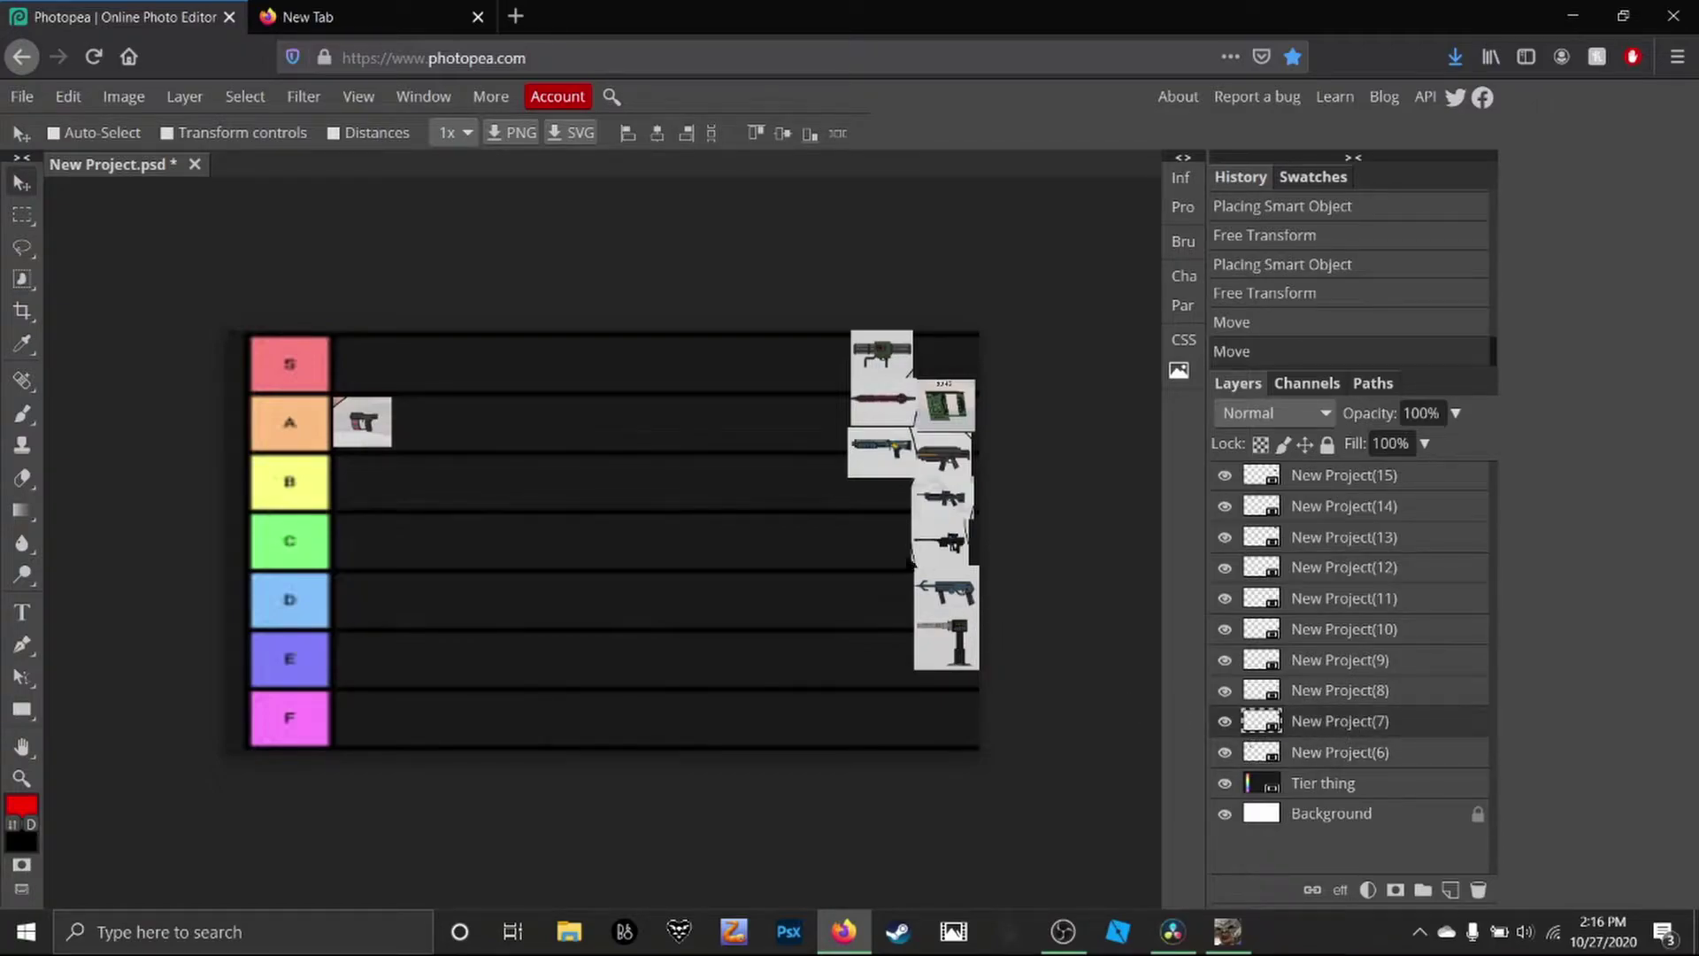
left_click_drag(839, 577, 742, 691)
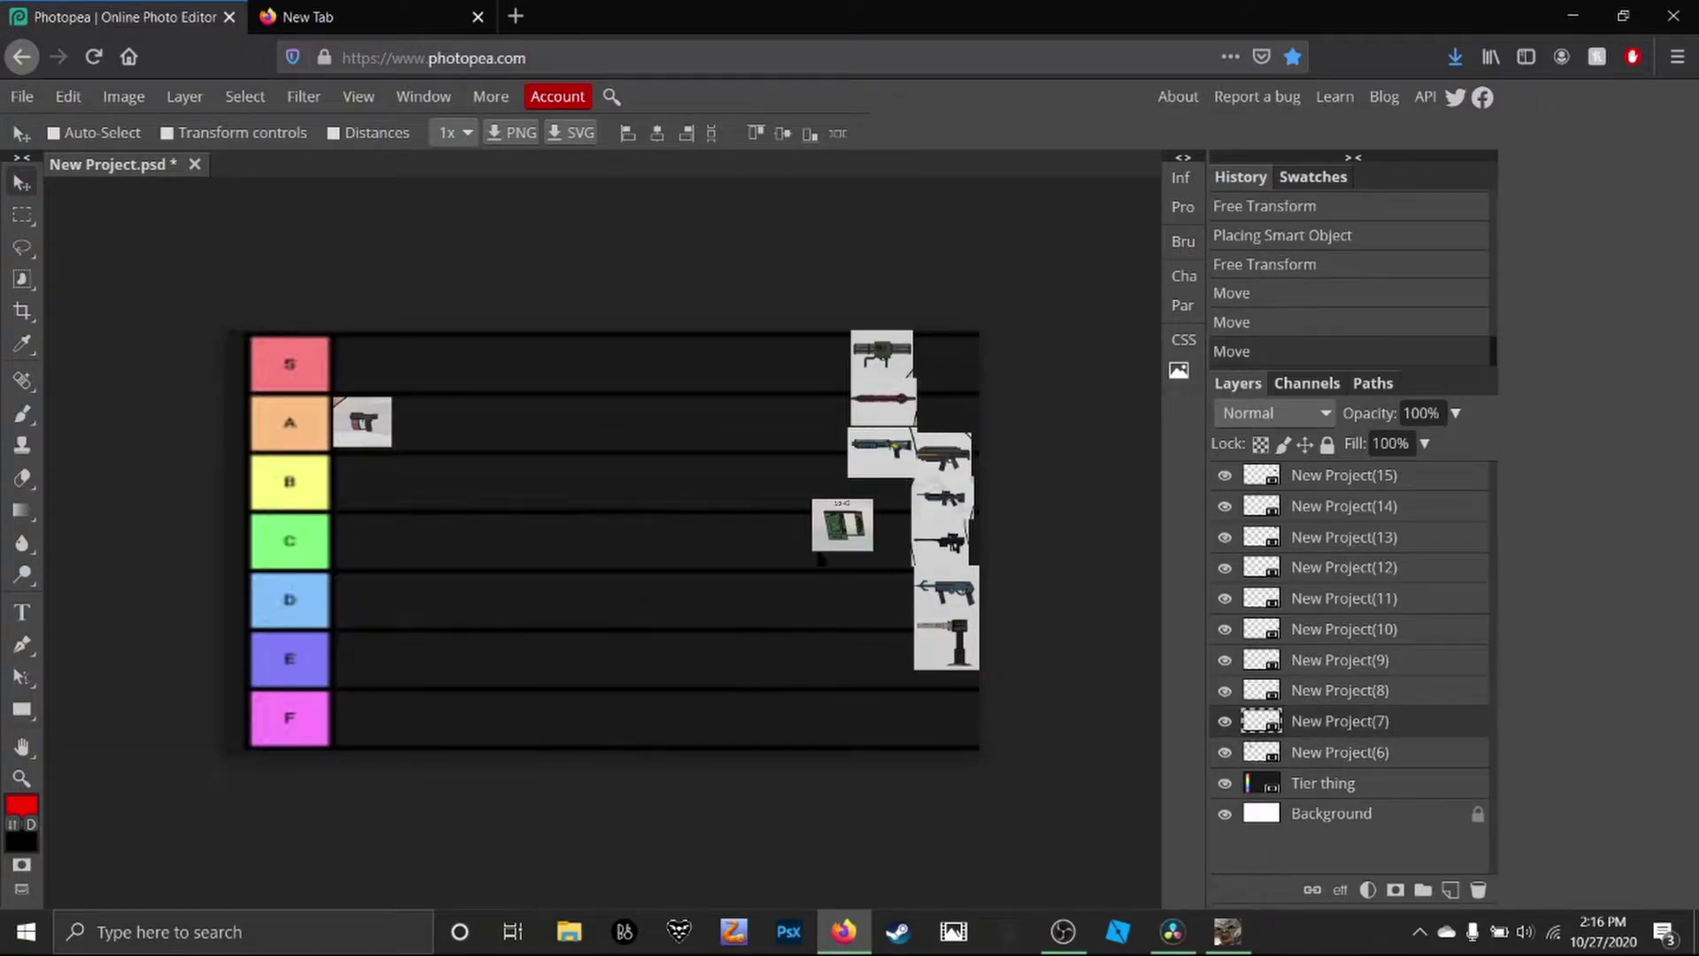
mouse_move(832, 542)
left_mouse_down()
mouse_move(795, 580)
mouse_move(821, 549)
left_mouse_up()
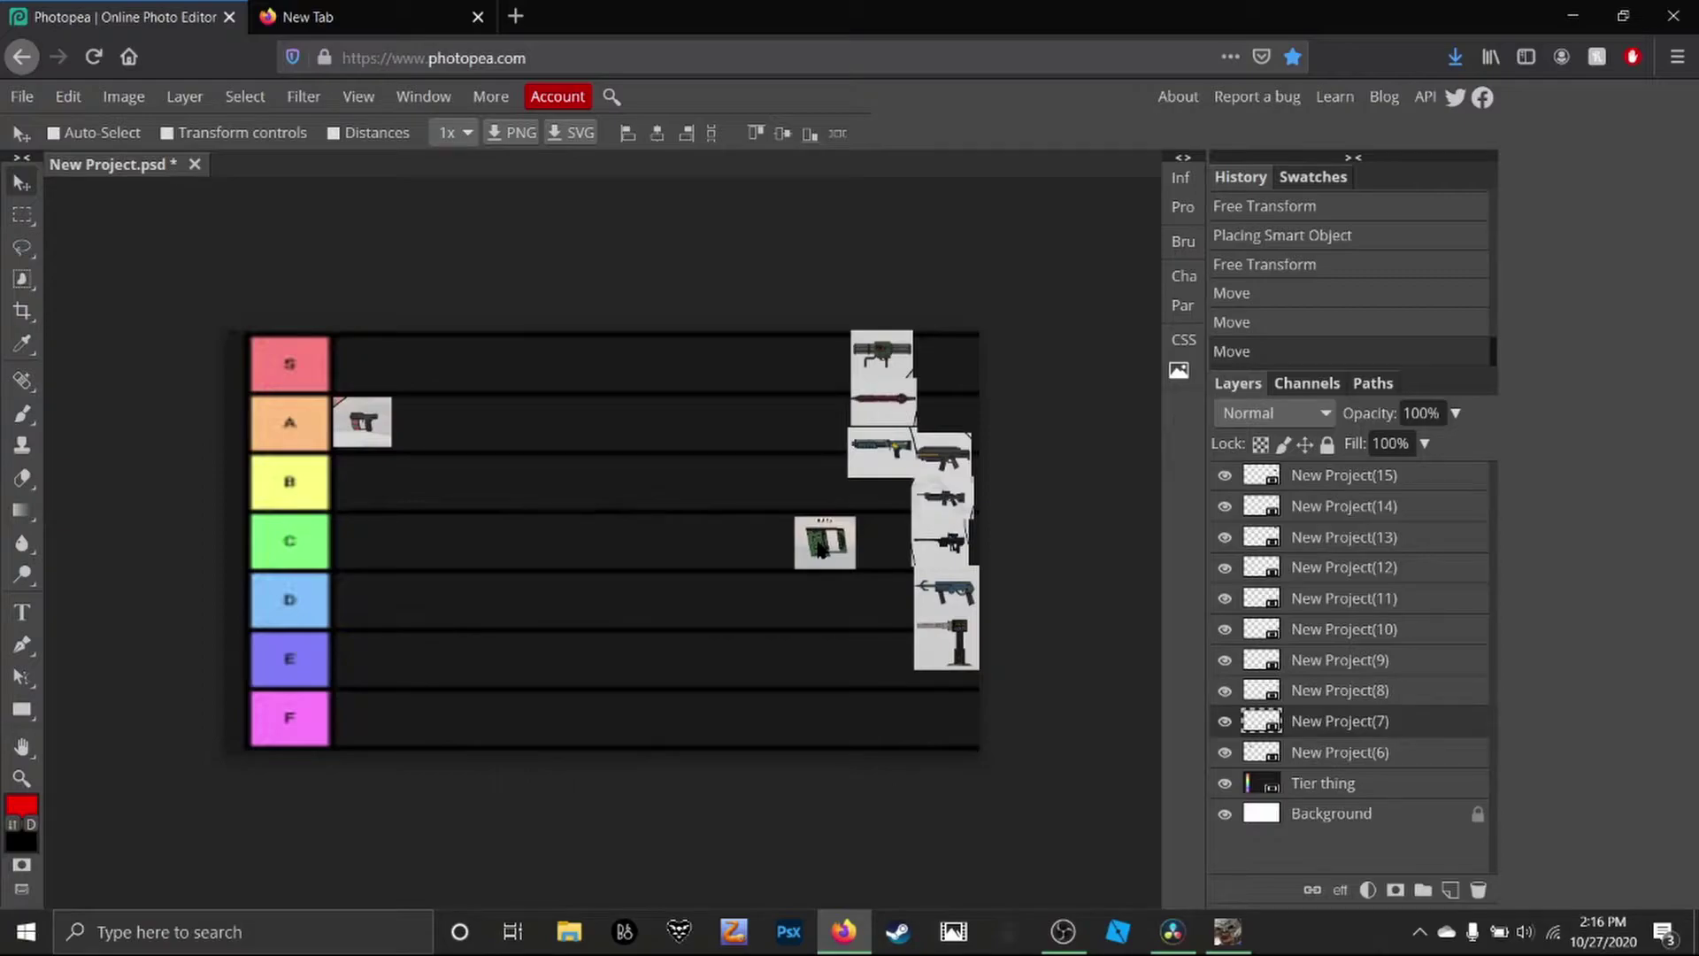
mouse_move(822, 549)
left_mouse_down()
mouse_move(386, 564)
mouse_move(353, 551)
mouse_move(365, 485)
left_mouse_up()
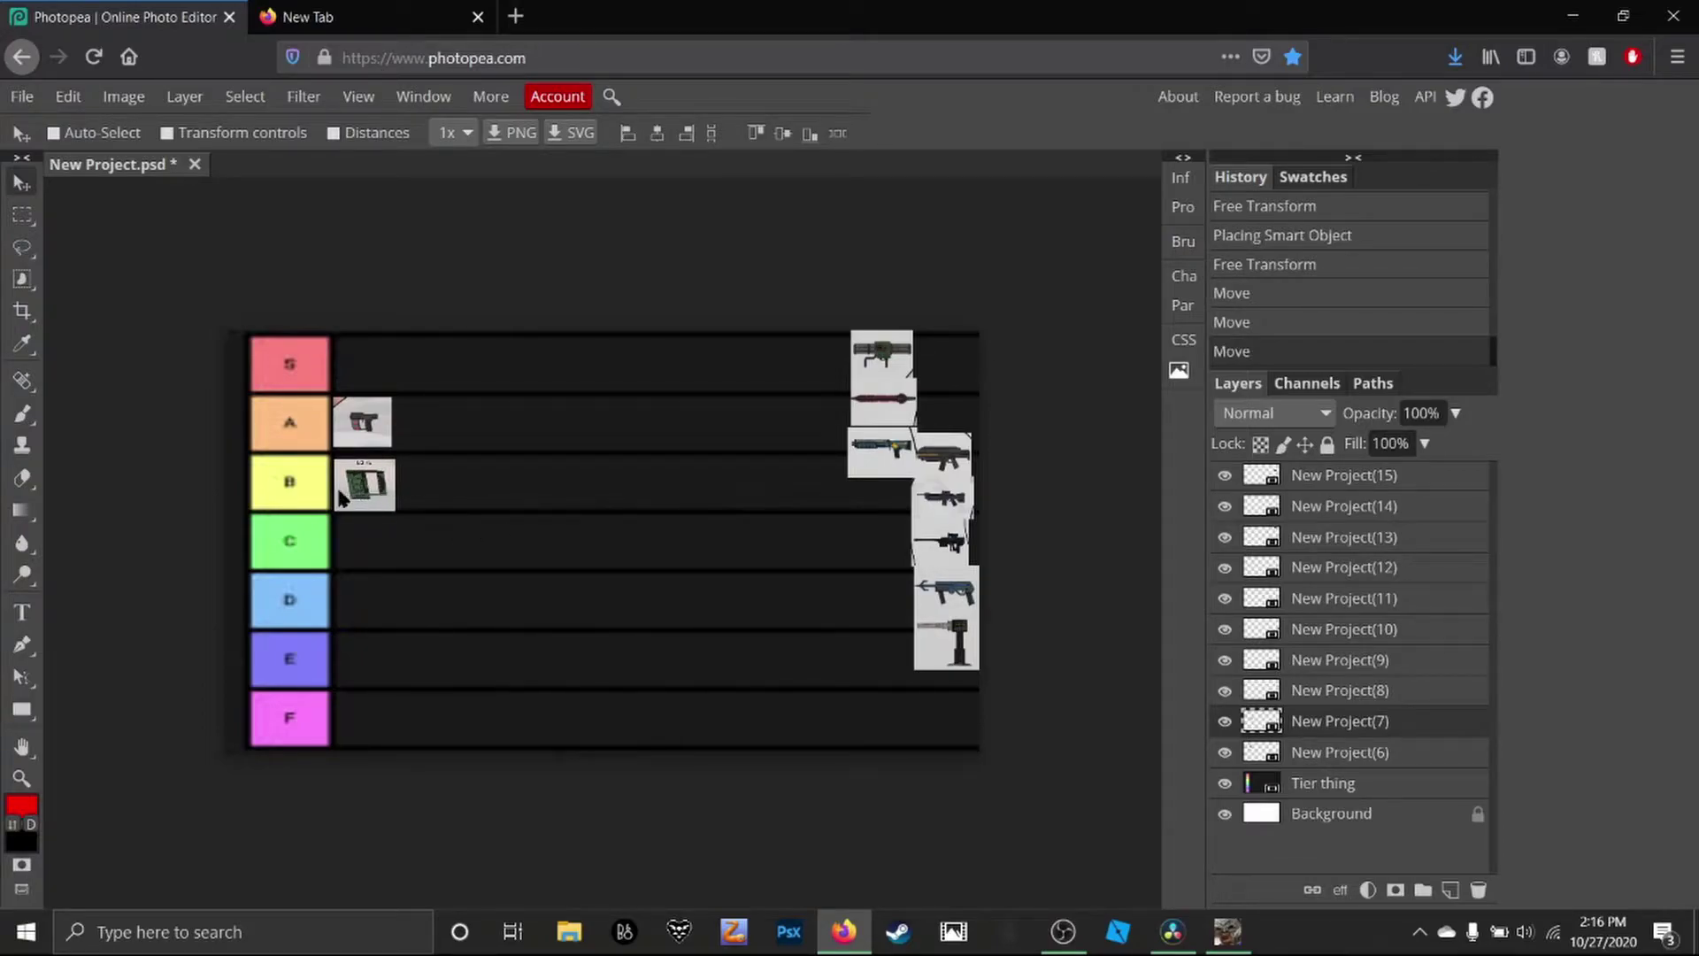
left_click_drag(364, 485, 364, 481)
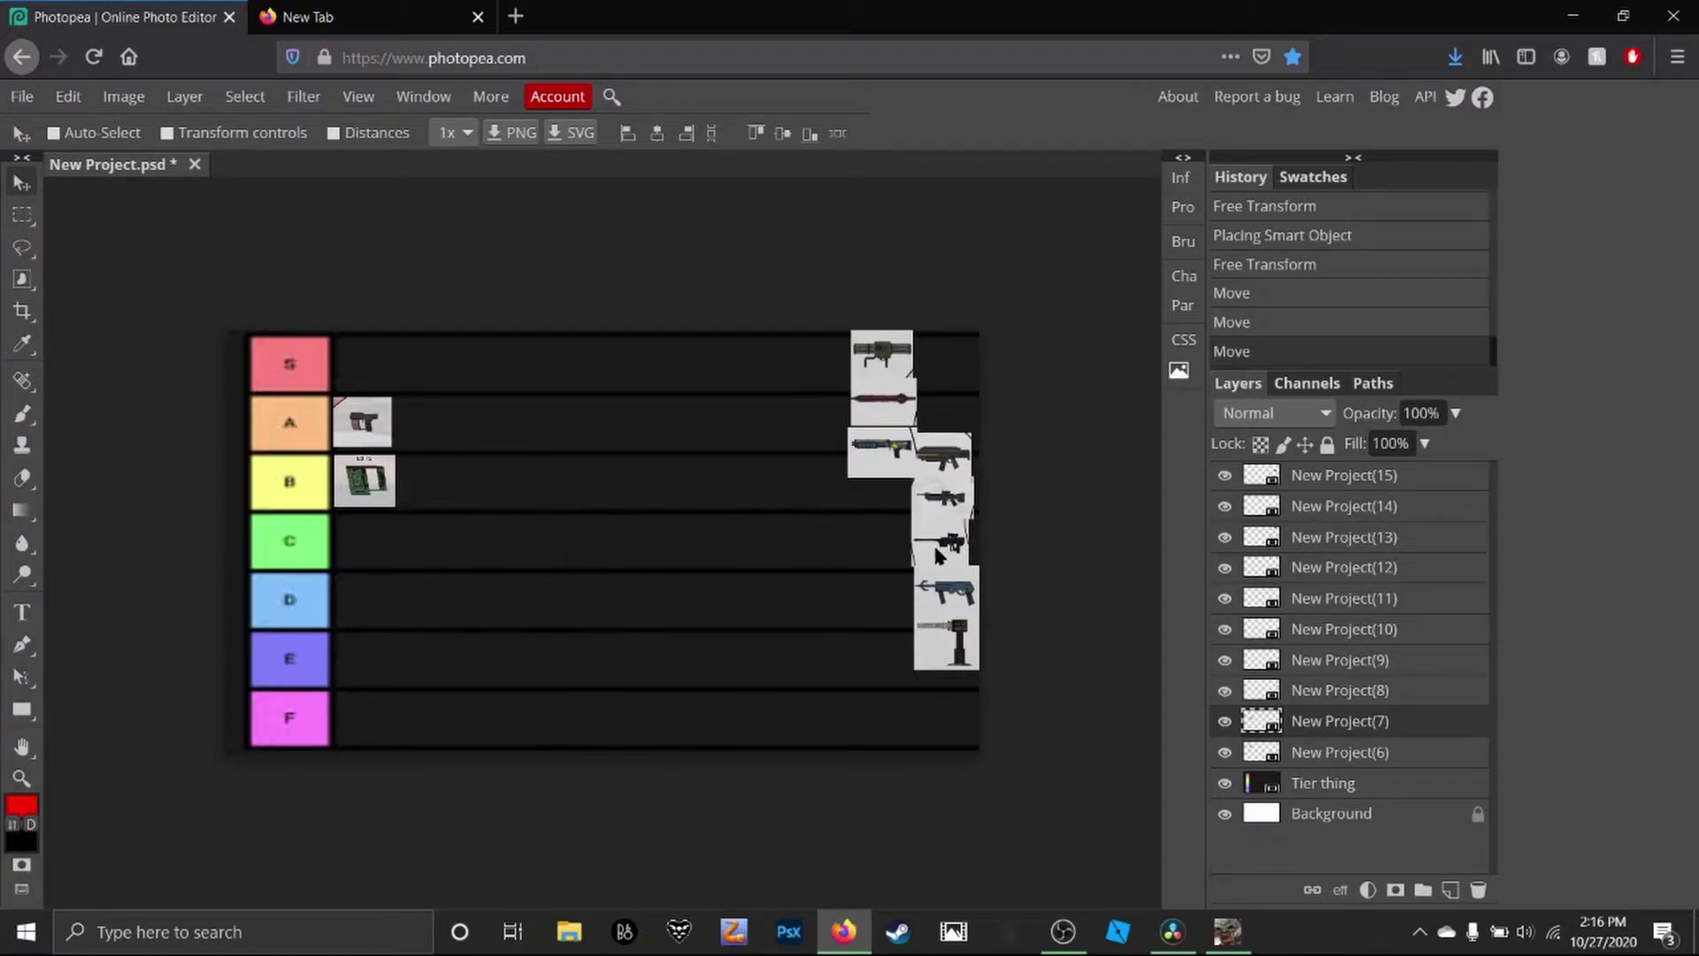
Move the large rifle (New Project(8)) out of the stack to the start of the D row.
left_click(1323, 692)
mouse_move(947, 482)
left_mouse_down()
mouse_move(888, 544)
mouse_move(794, 542)
mouse_move(811, 516)
left_mouse_up()
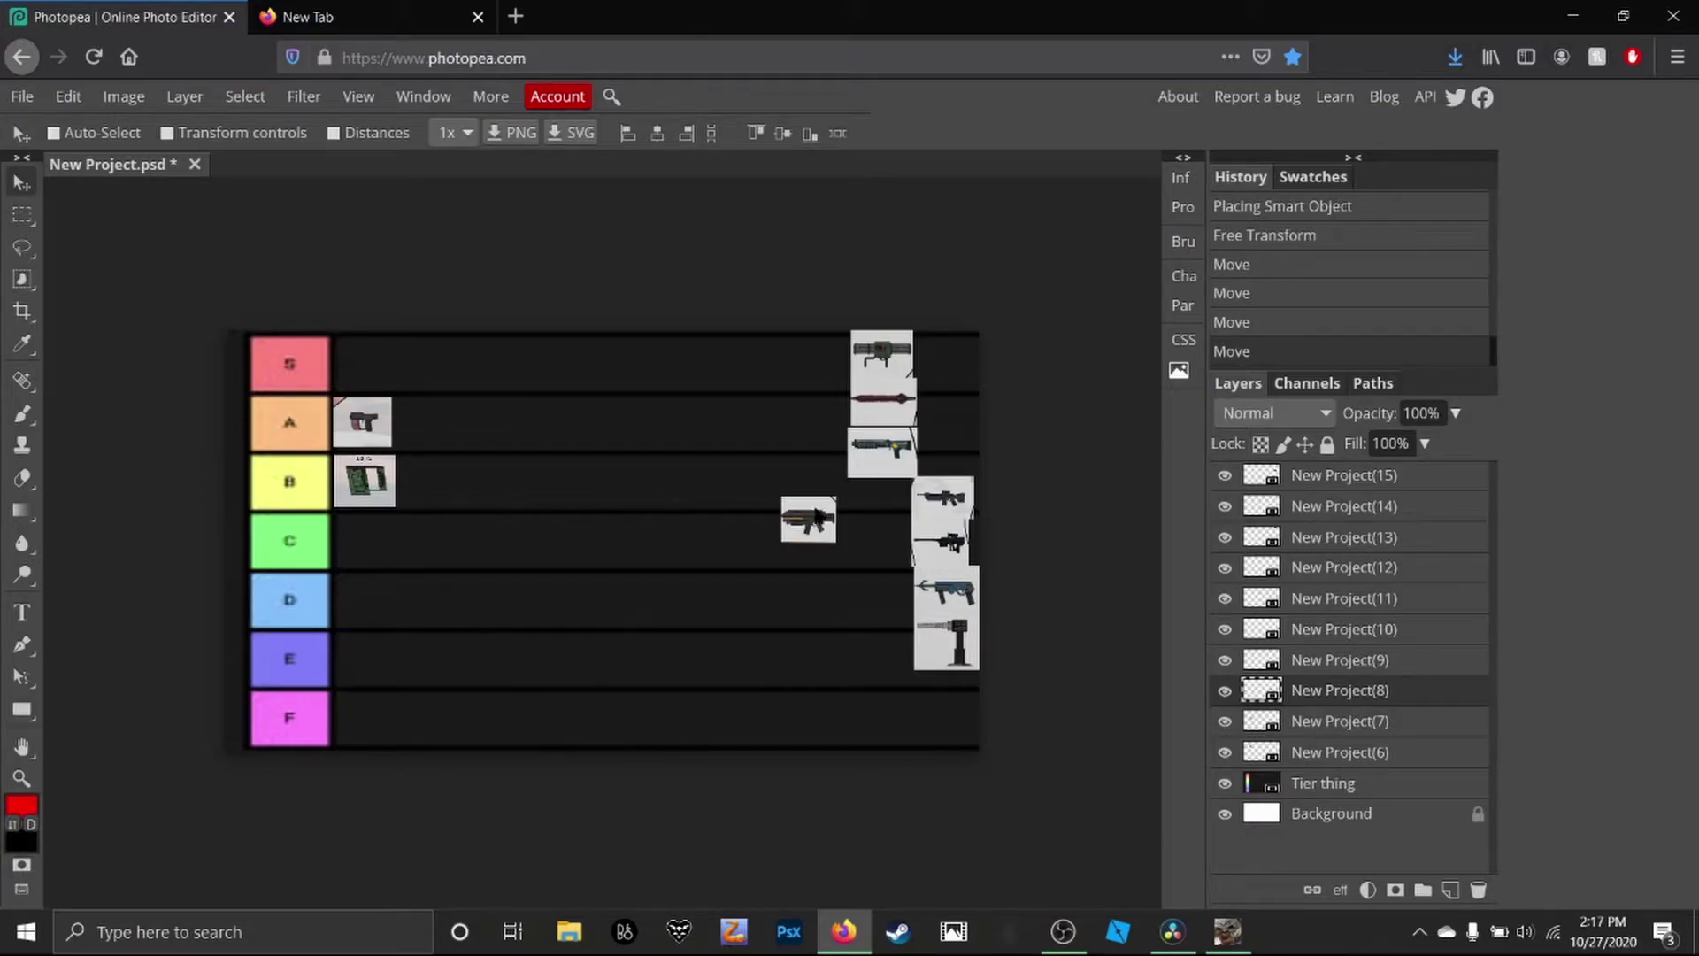
mouse_move(819, 518)
left_mouse_down()
mouse_move(679, 469)
mouse_move(860, 480)
mouse_move(756, 481)
mouse_move(739, 503)
mouse_move(881, 508)
mouse_move(570, 556)
mouse_move(443, 611)
mouse_move(376, 612)
left_mouse_up()
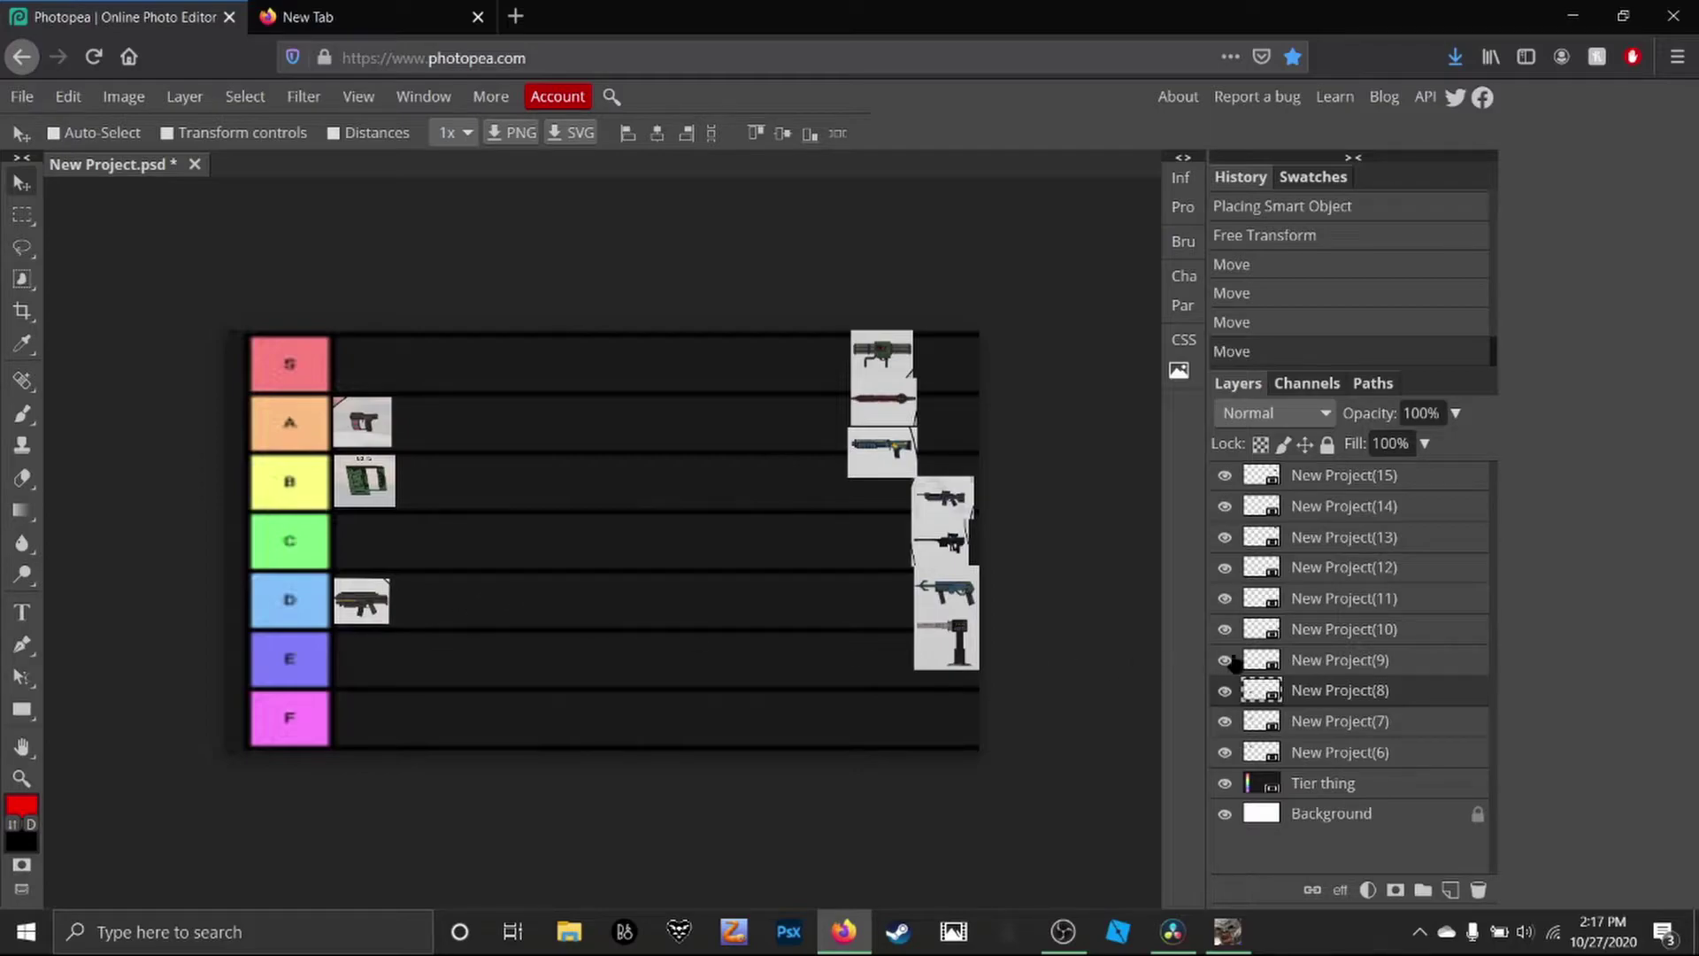
Drag the assault rifle (New Project(9)) to the start of the S row.
left_click(1310, 659)
mouse_move(946, 503)
left_mouse_down()
mouse_move(857, 543)
mouse_move(712, 491)
mouse_move(584, 534)
mouse_move(577, 458)
mouse_move(497, 487)
mouse_move(535, 457)
left_mouse_up()
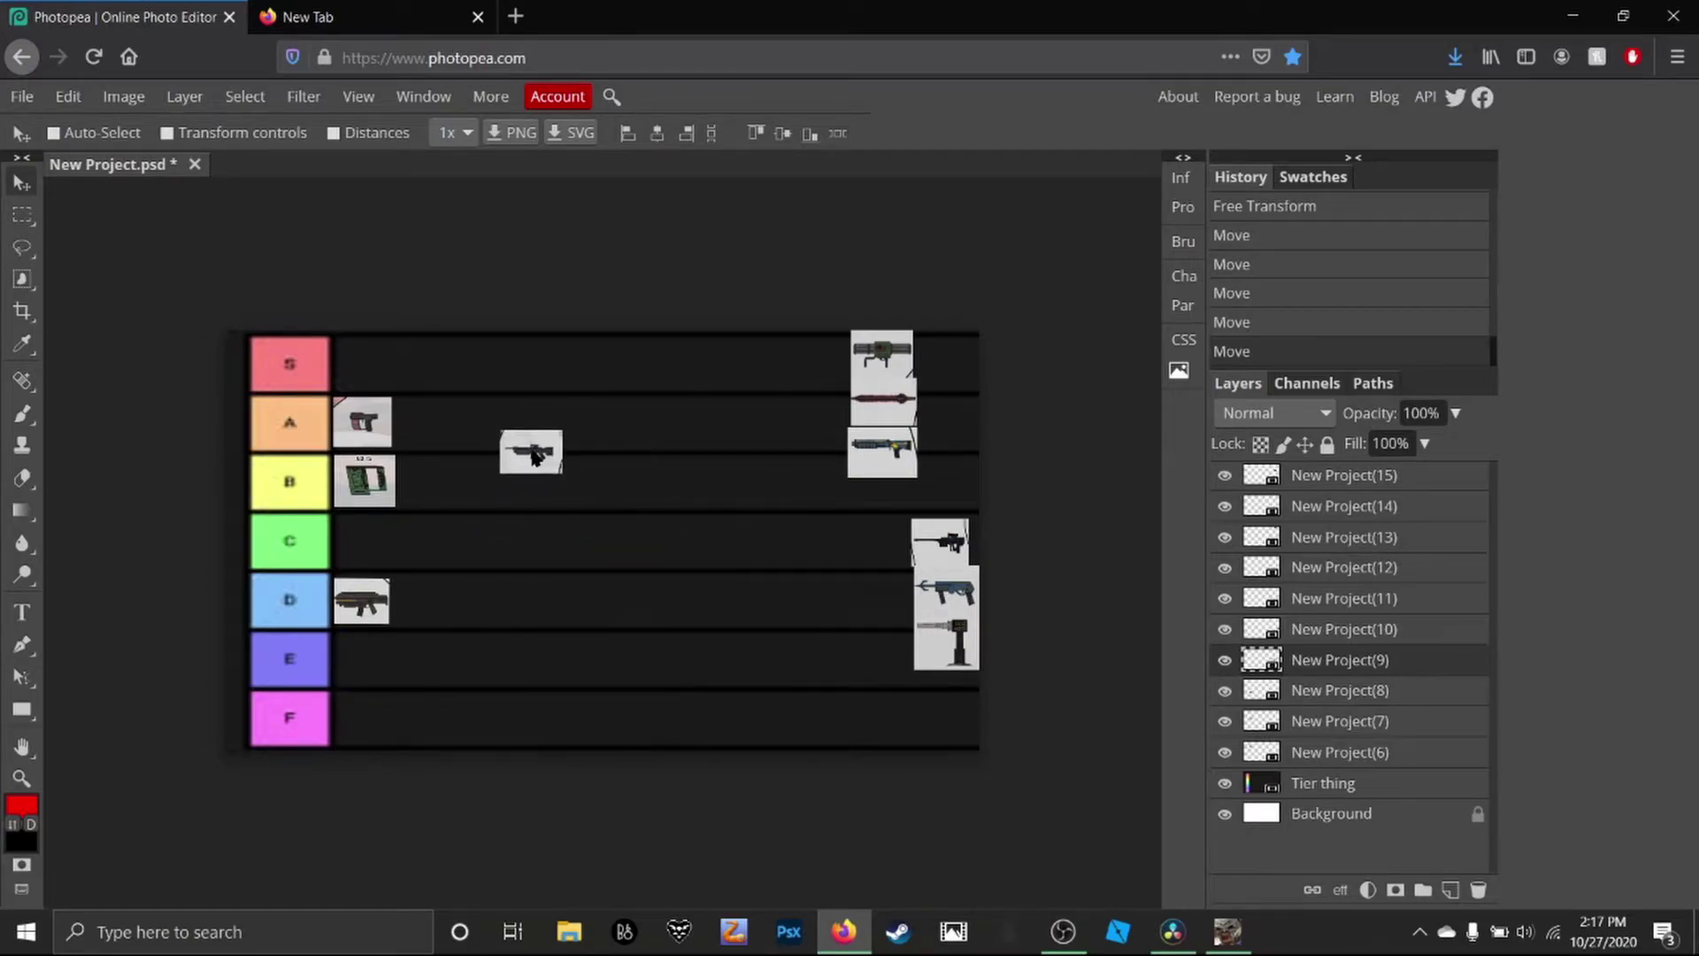
mouse_move(535, 457)
left_mouse_down()
mouse_move(655, 492)
mouse_move(535, 487)
mouse_move(620, 511)
mouse_move(534, 435)
mouse_move(448, 438)
mouse_move(377, 373)
left_mouse_up()
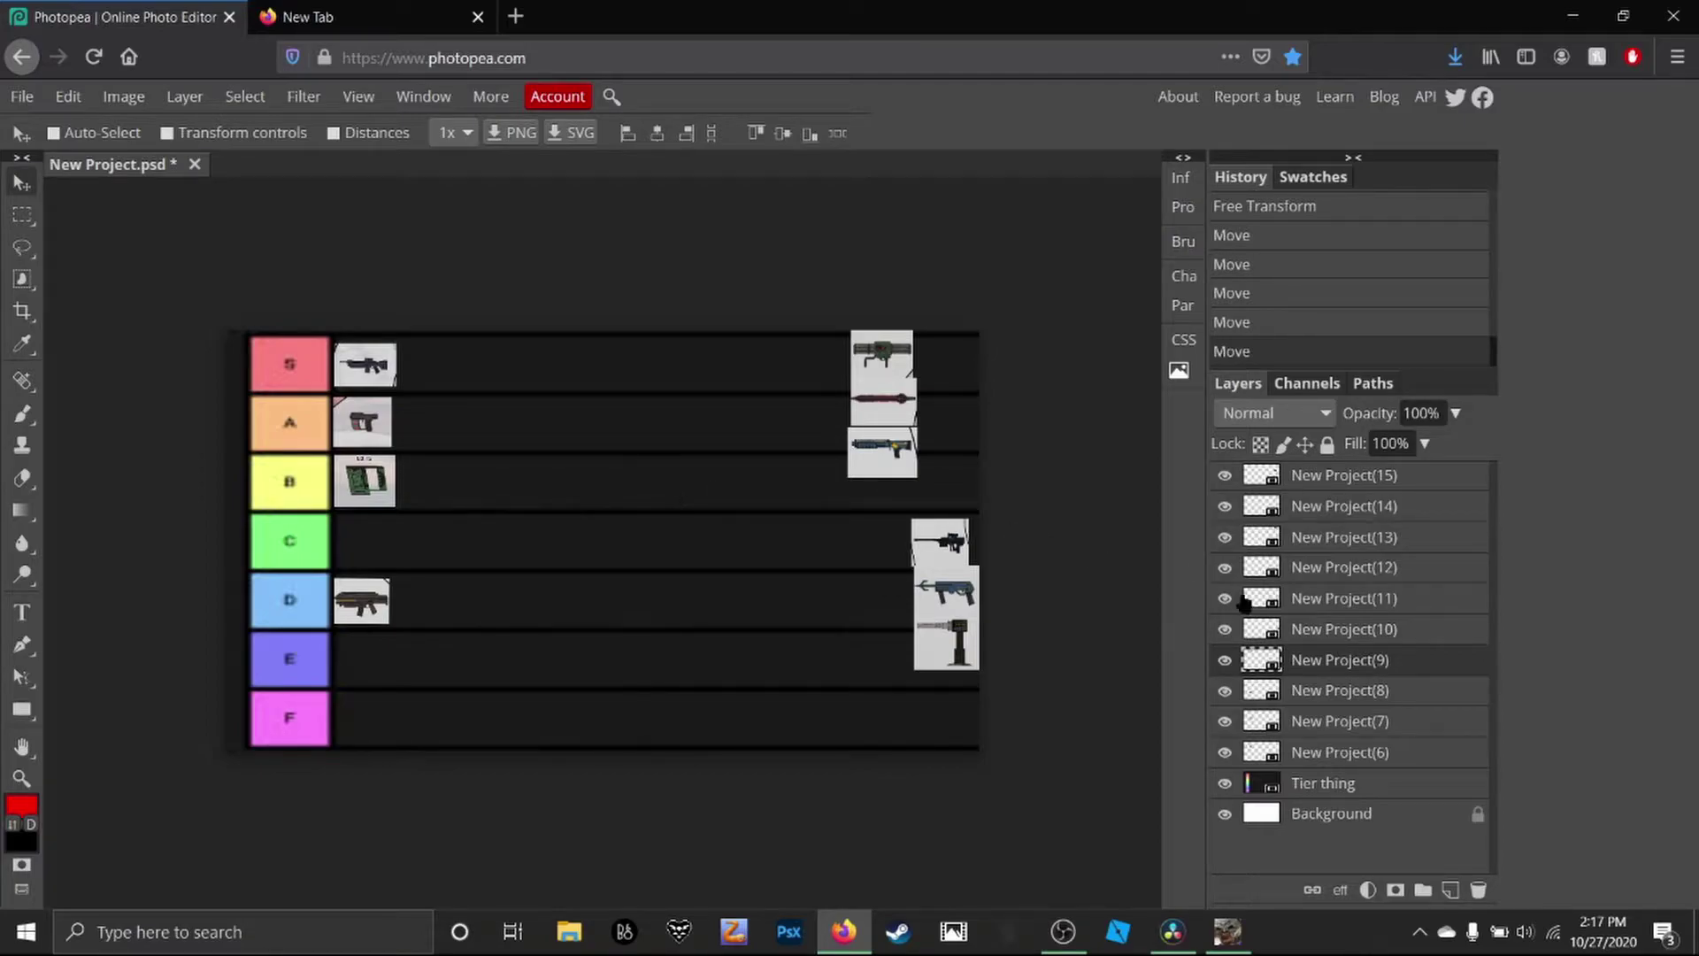
Place the sniper rifle (New Project(10)) in the S row just right of the first rifle.
left_click(1307, 630)
mouse_move(781, 497)
left_mouse_down()
mouse_move(745, 586)
mouse_move(689, 556)
left_mouse_up()
mouse_move(842, 595)
left_mouse_down()
mouse_move(692, 493)
mouse_move(648, 505)
mouse_move(594, 483)
mouse_move(453, 381)
mouse_move(467, 421)
mouse_move(421, 386)
mouse_move(431, 366)
left_mouse_up()
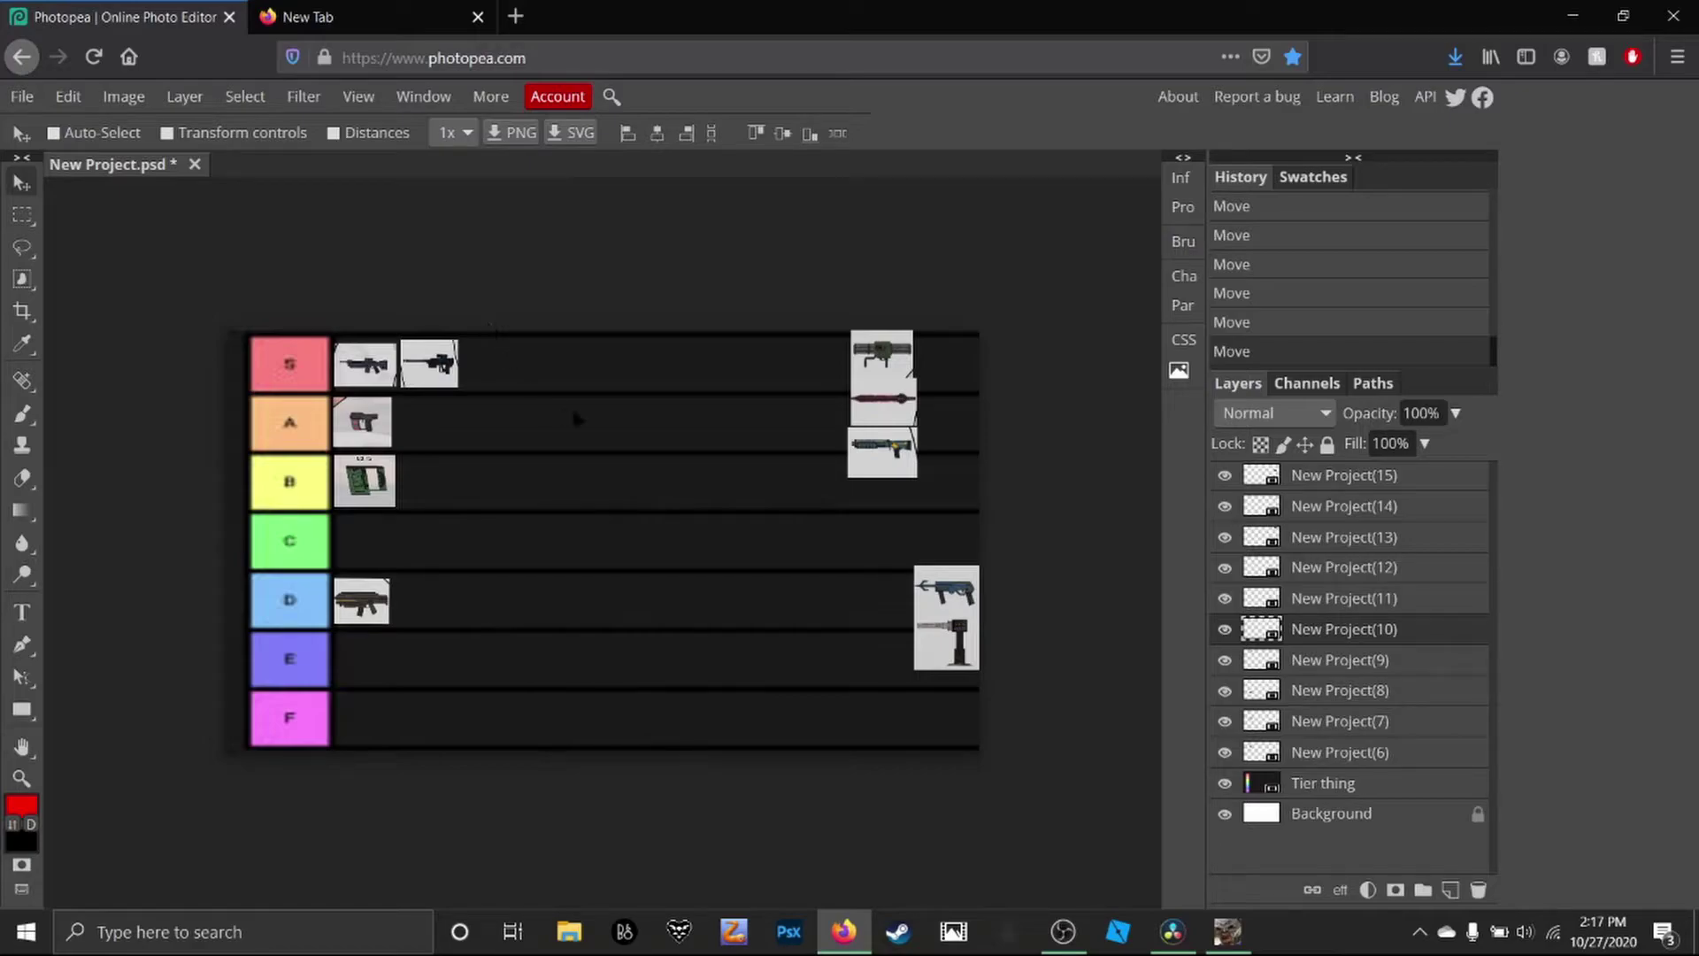
mouse_move(431, 358)
left_mouse_down()
mouse_move(449, 367)
mouse_move(426, 361)
left_mouse_up()
mouse_move(428, 361)
left_mouse_down()
mouse_move(469, 389)
mouse_move(431, 369)
left_mouse_up()
Move the blue submachine gun (New Project(11)) to the start of the C row.
left_click(1350, 600)
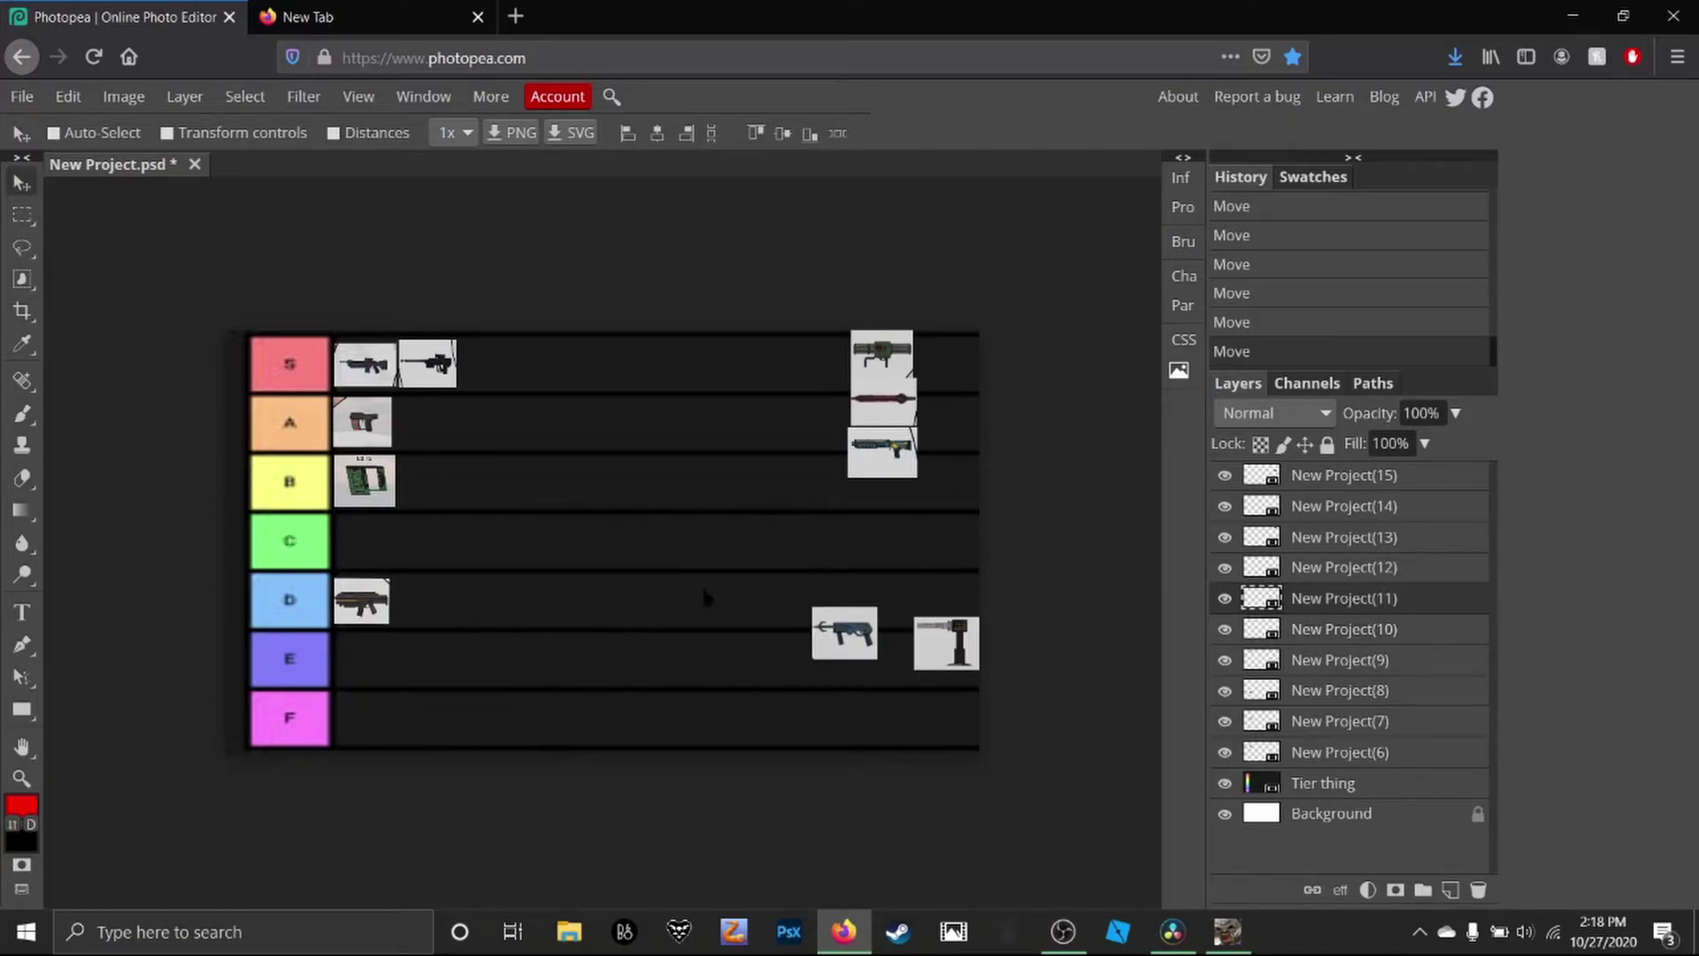
left_click_drag(705, 598, 704, 597)
mouse_move(847, 642)
left_mouse_down()
mouse_move(729, 607)
mouse_move(779, 606)
mouse_move(721, 599)
mouse_move(737, 580)
mouse_move(682, 584)
mouse_move(742, 627)
mouse_move(511, 548)
mouse_move(436, 495)
mouse_move(441, 511)
mouse_move(377, 553)
left_mouse_up()
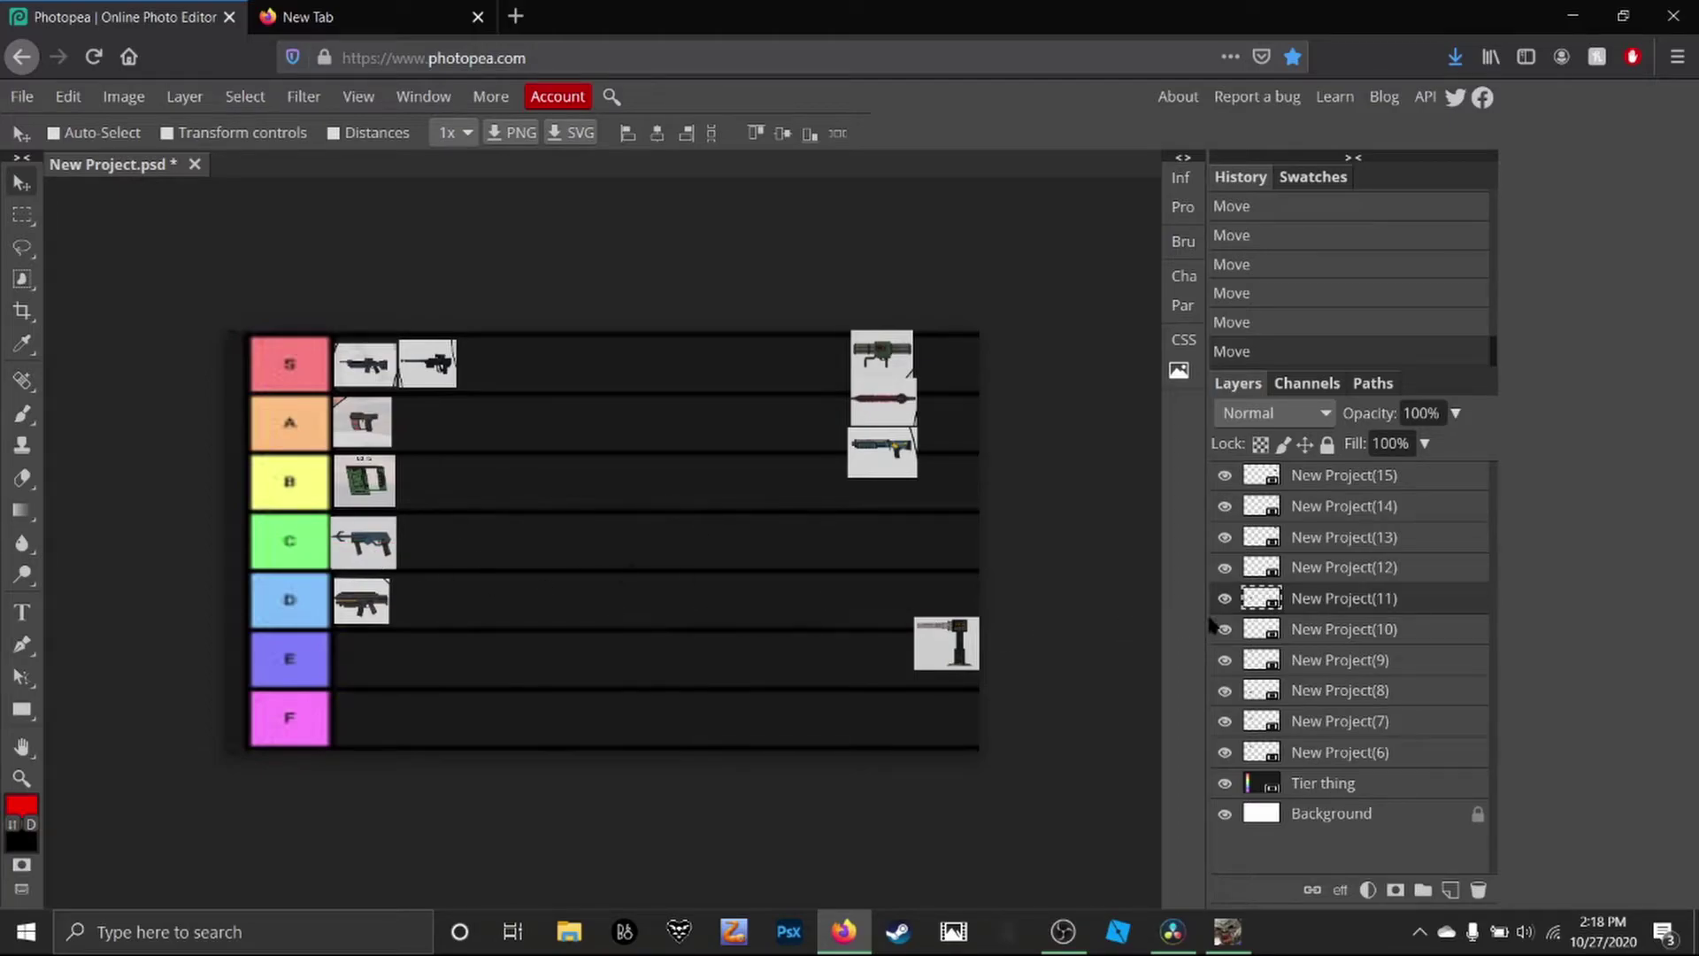
left_click(1331, 573)
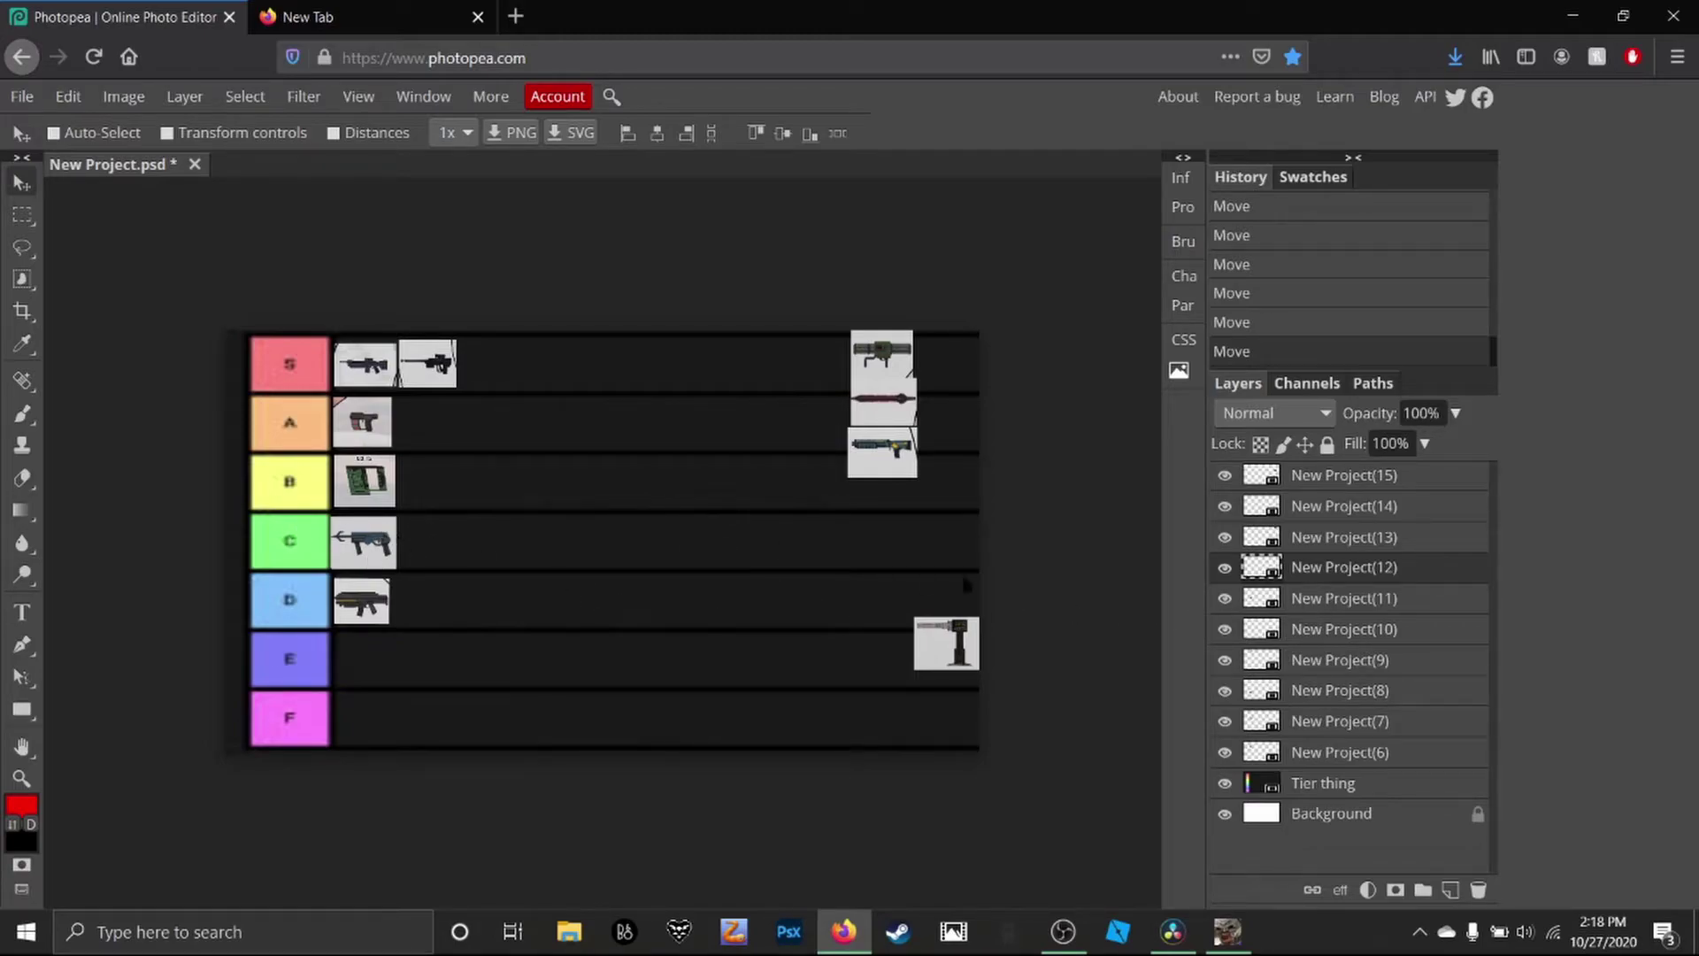
Position the upright gun at the start of the E row, undoing a stray nudge.
mouse_move(815, 557)
left_mouse_down()
mouse_move(767, 614)
mouse_move(742, 571)
left_mouse_up()
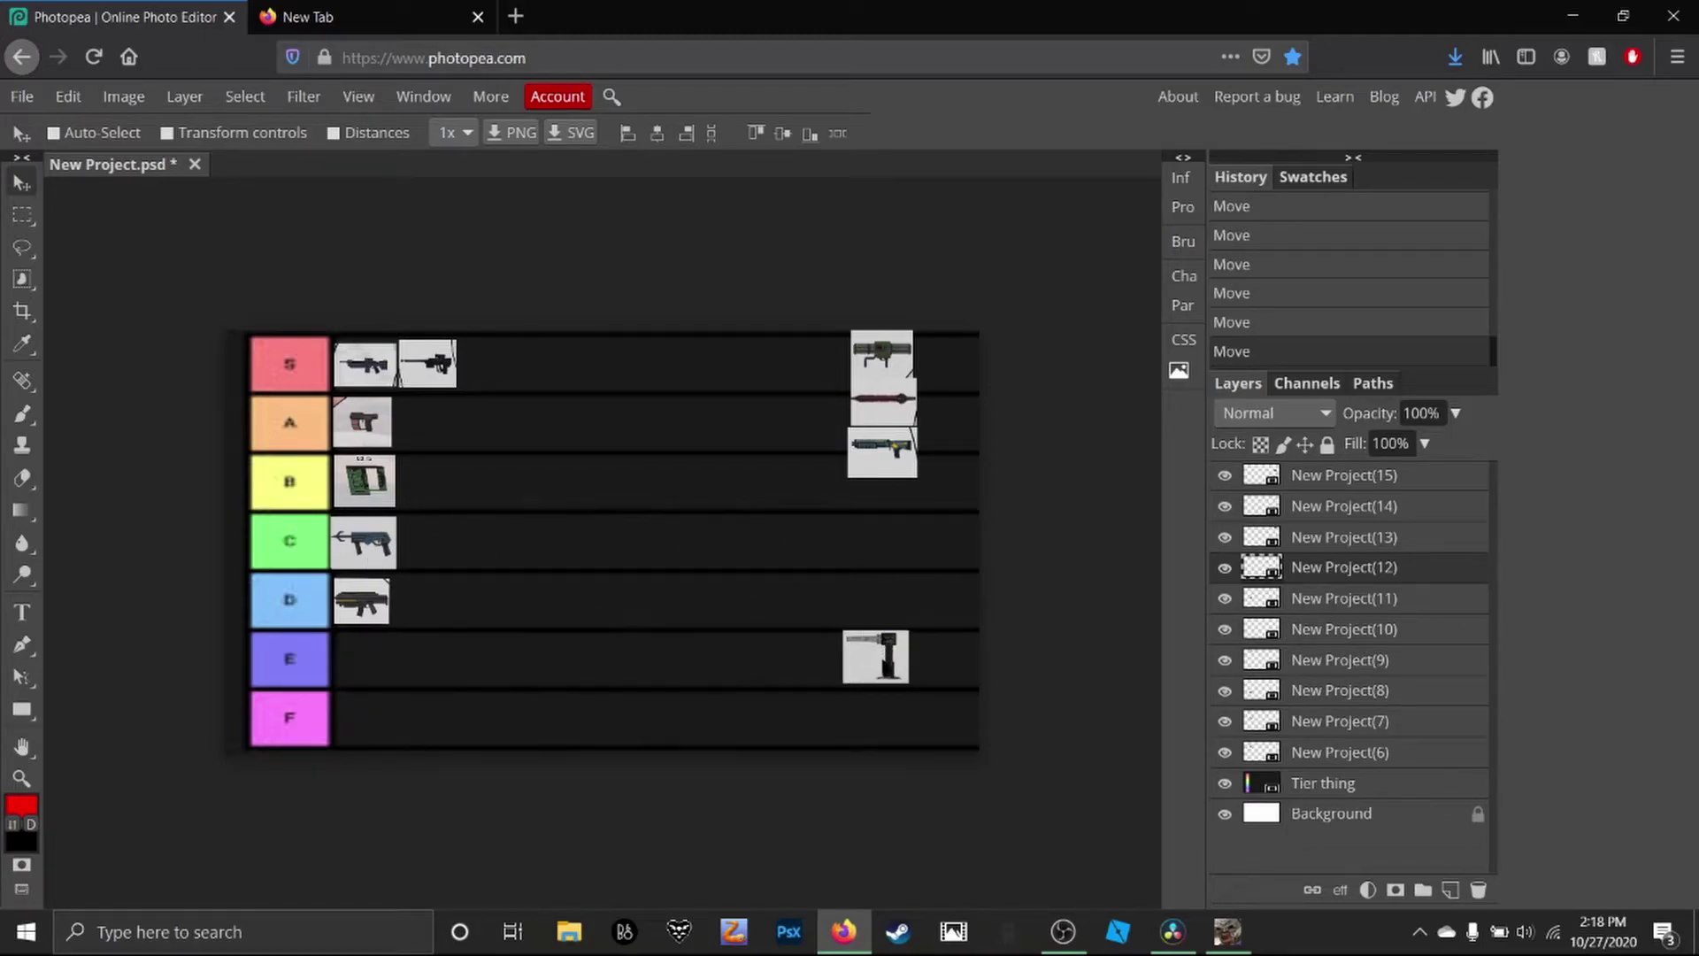
left_click_drag(883, 648, 373, 714)
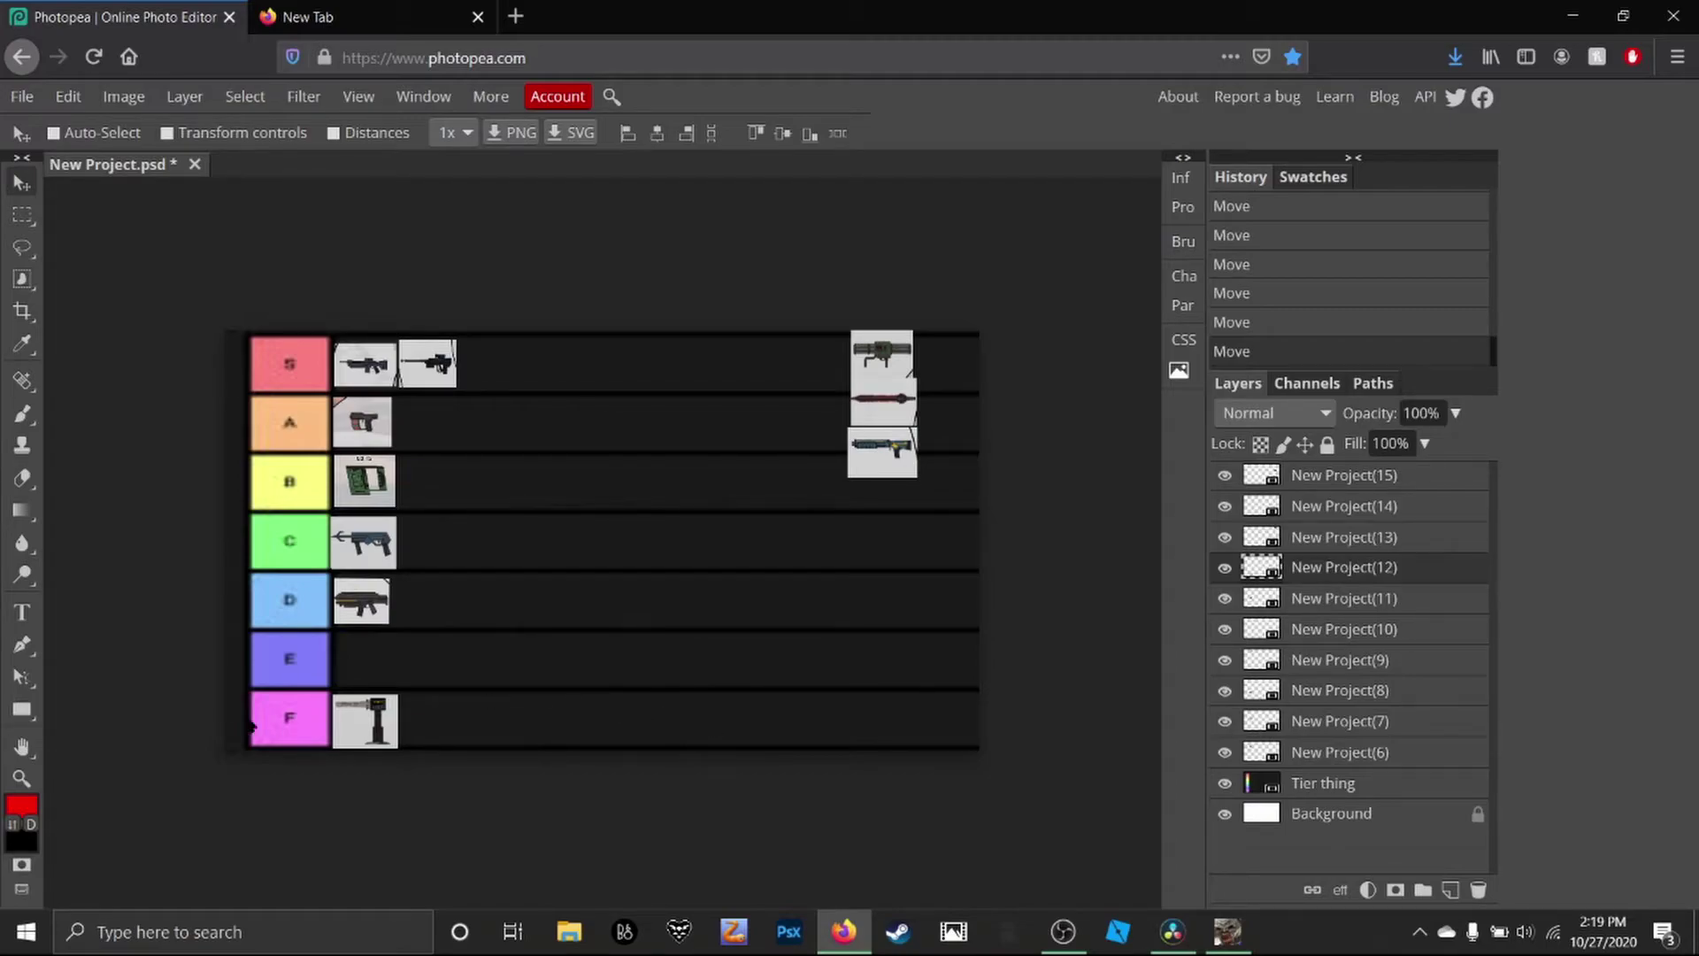
left_click_drag(509, 707, 492, 696)
key("ctrl+z")
left_click_drag(389, 715, 390, 658)
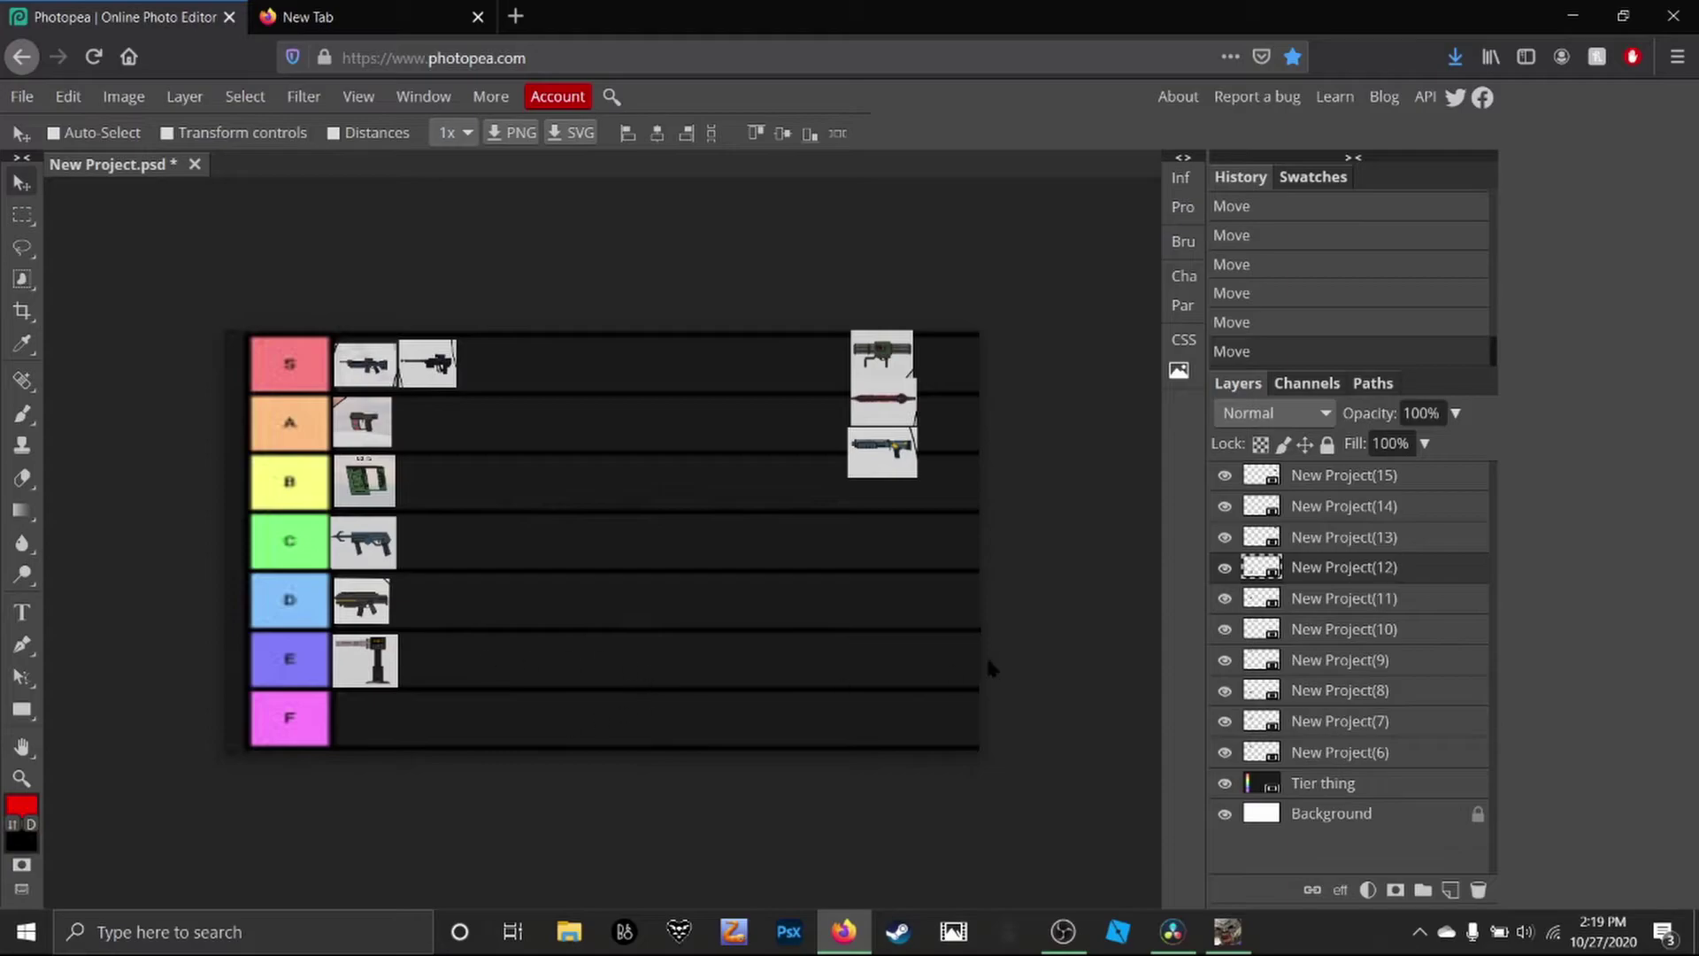
Move the green heavy weapon (New Project(13)) into the A row beside the pistol.
left_click(1333, 537)
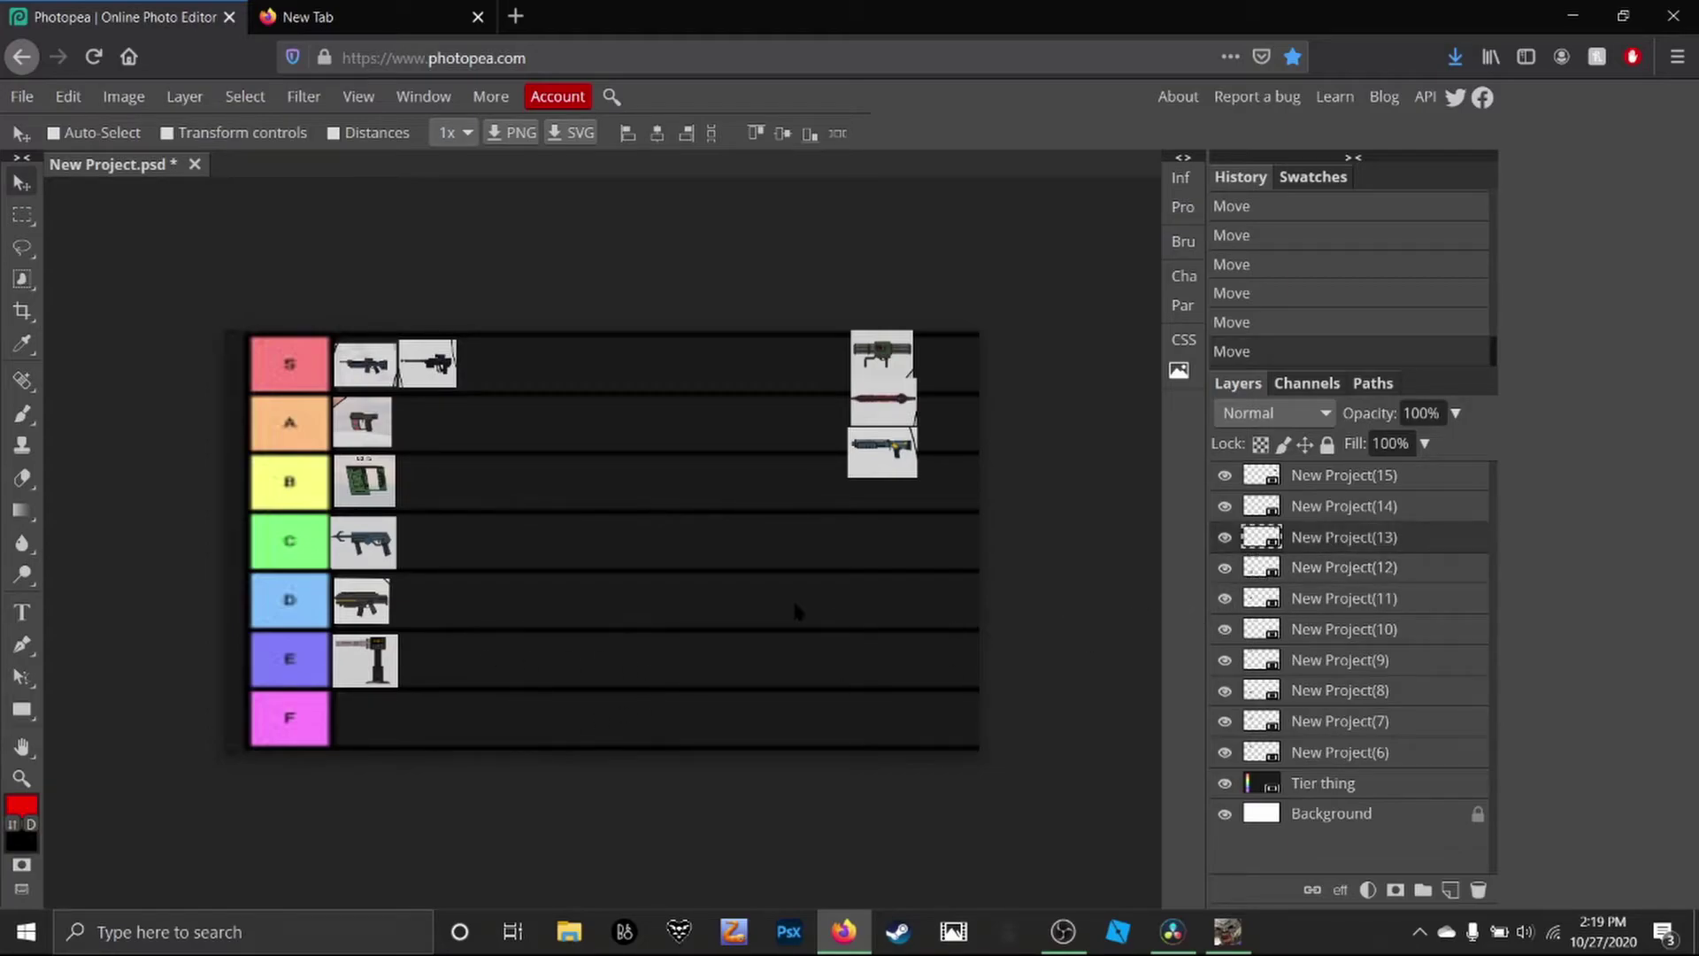
left_click_drag(796, 611, 636, 749)
left_click_drag(728, 514, 585, 521)
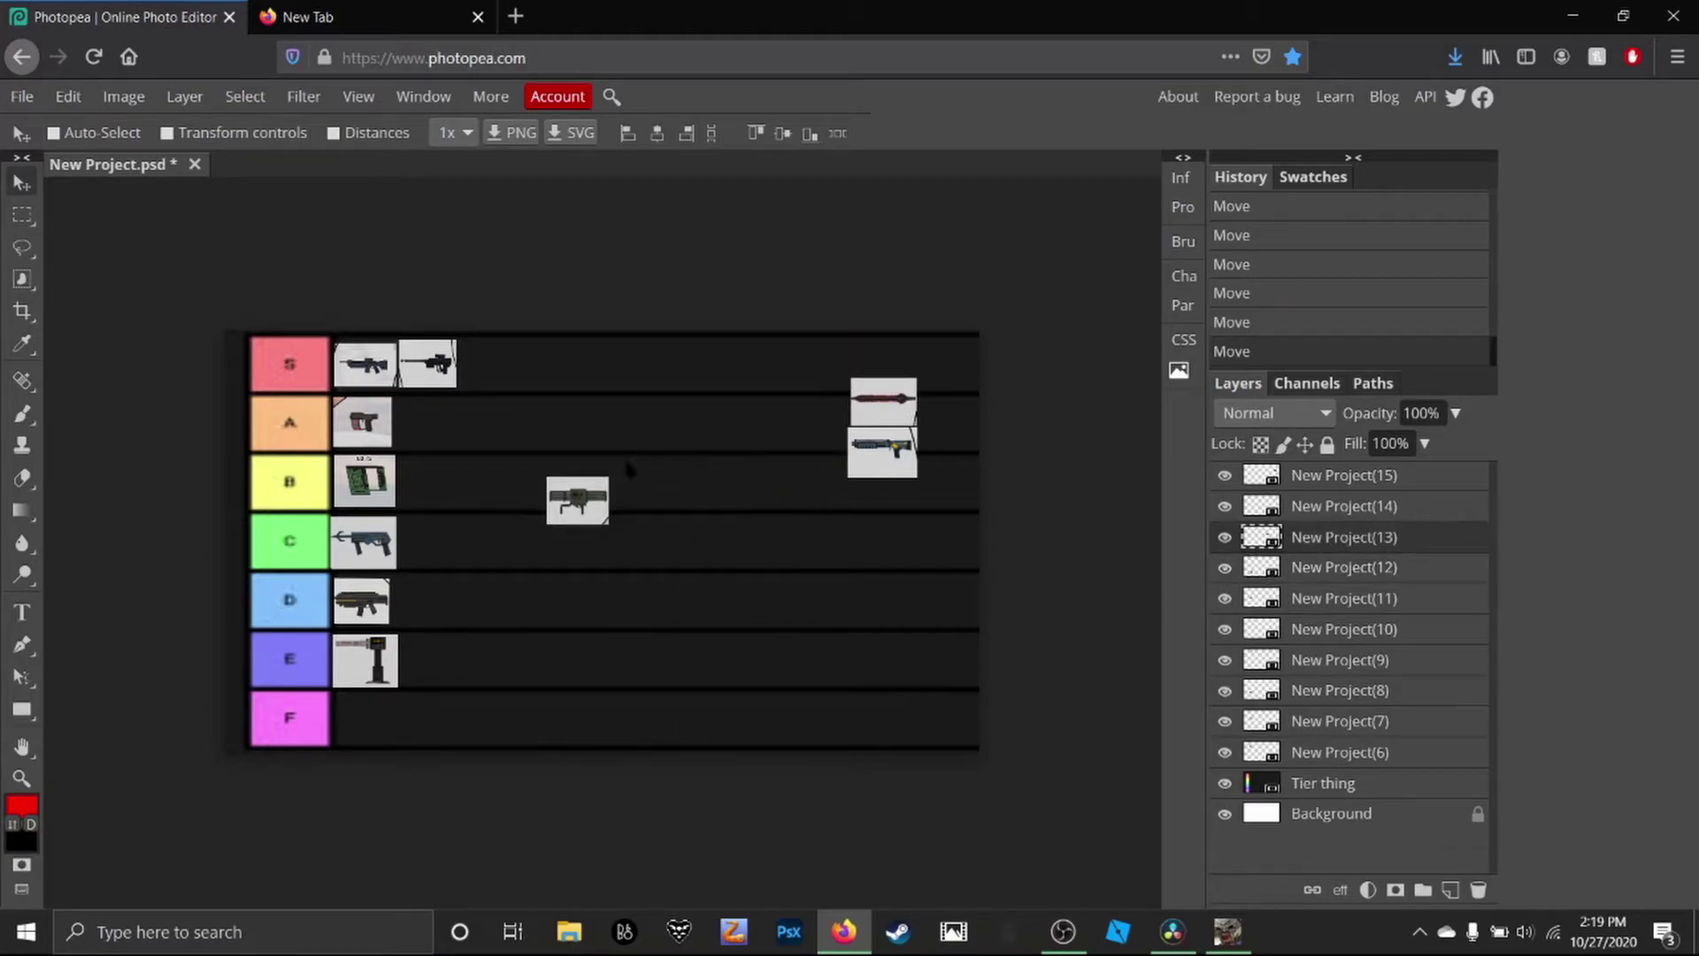
mouse_move(653, 471)
left_mouse_down()
mouse_move(649, 492)
mouse_move(548, 521)
mouse_move(439, 434)
mouse_move(502, 383)
mouse_move(493, 370)
left_mouse_up()
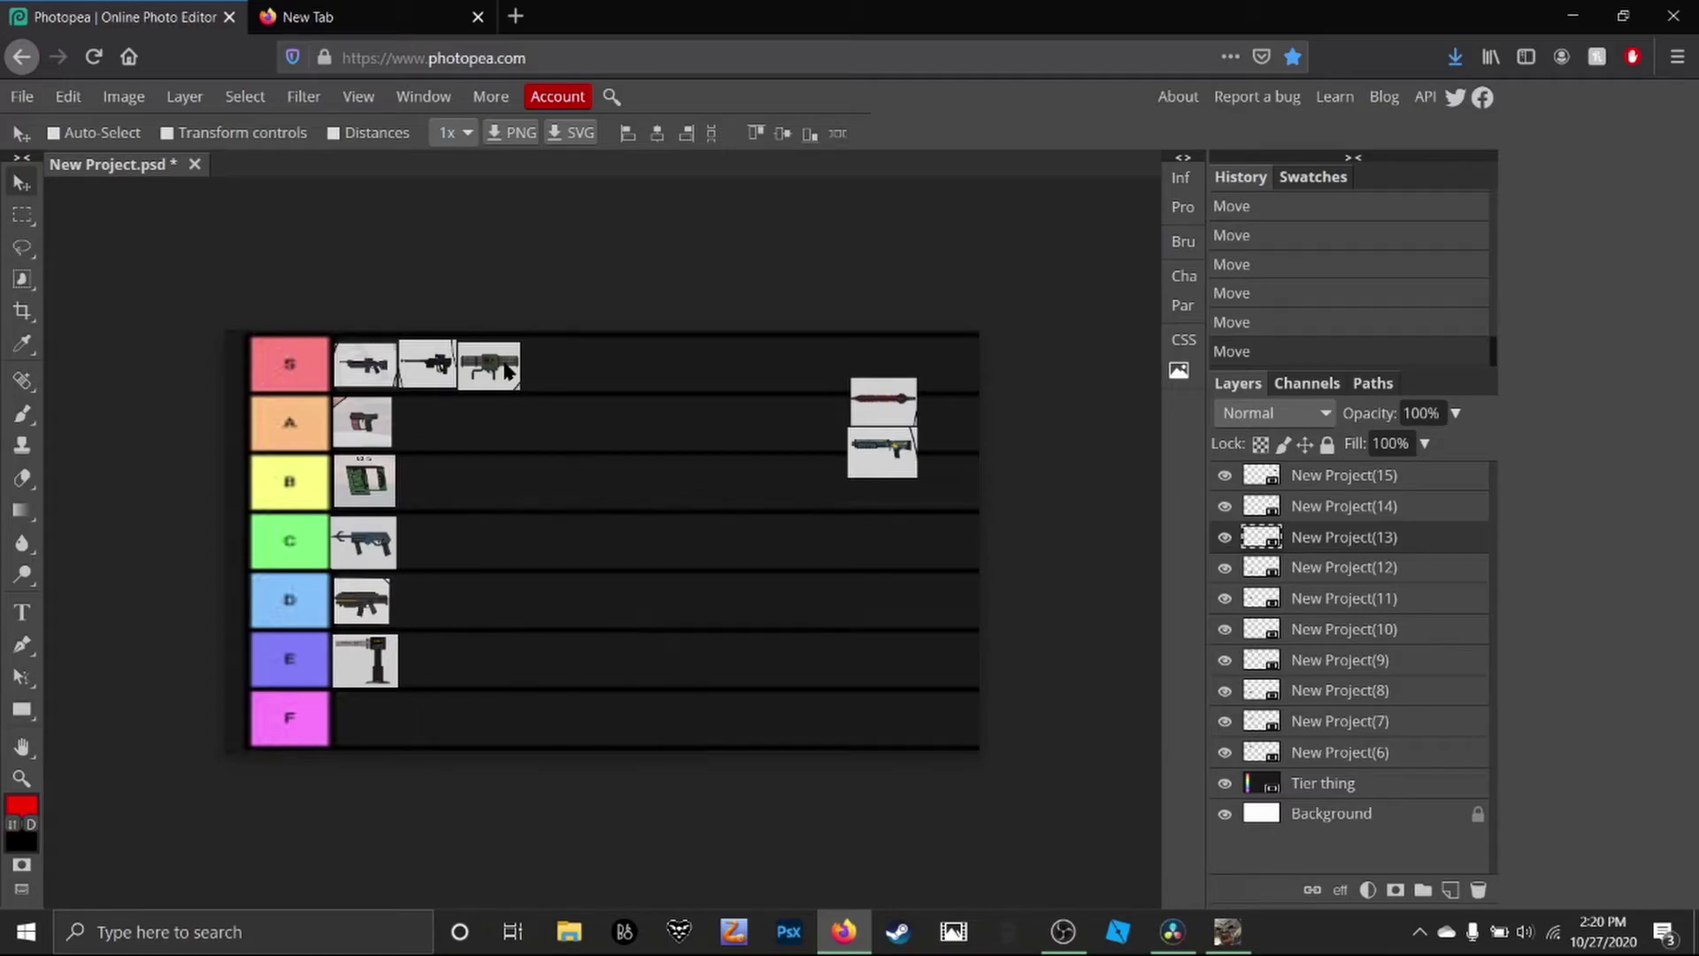
mouse_move(506, 370)
left_mouse_down()
mouse_move(454, 443)
mouse_move(442, 426)
left_mouse_up()
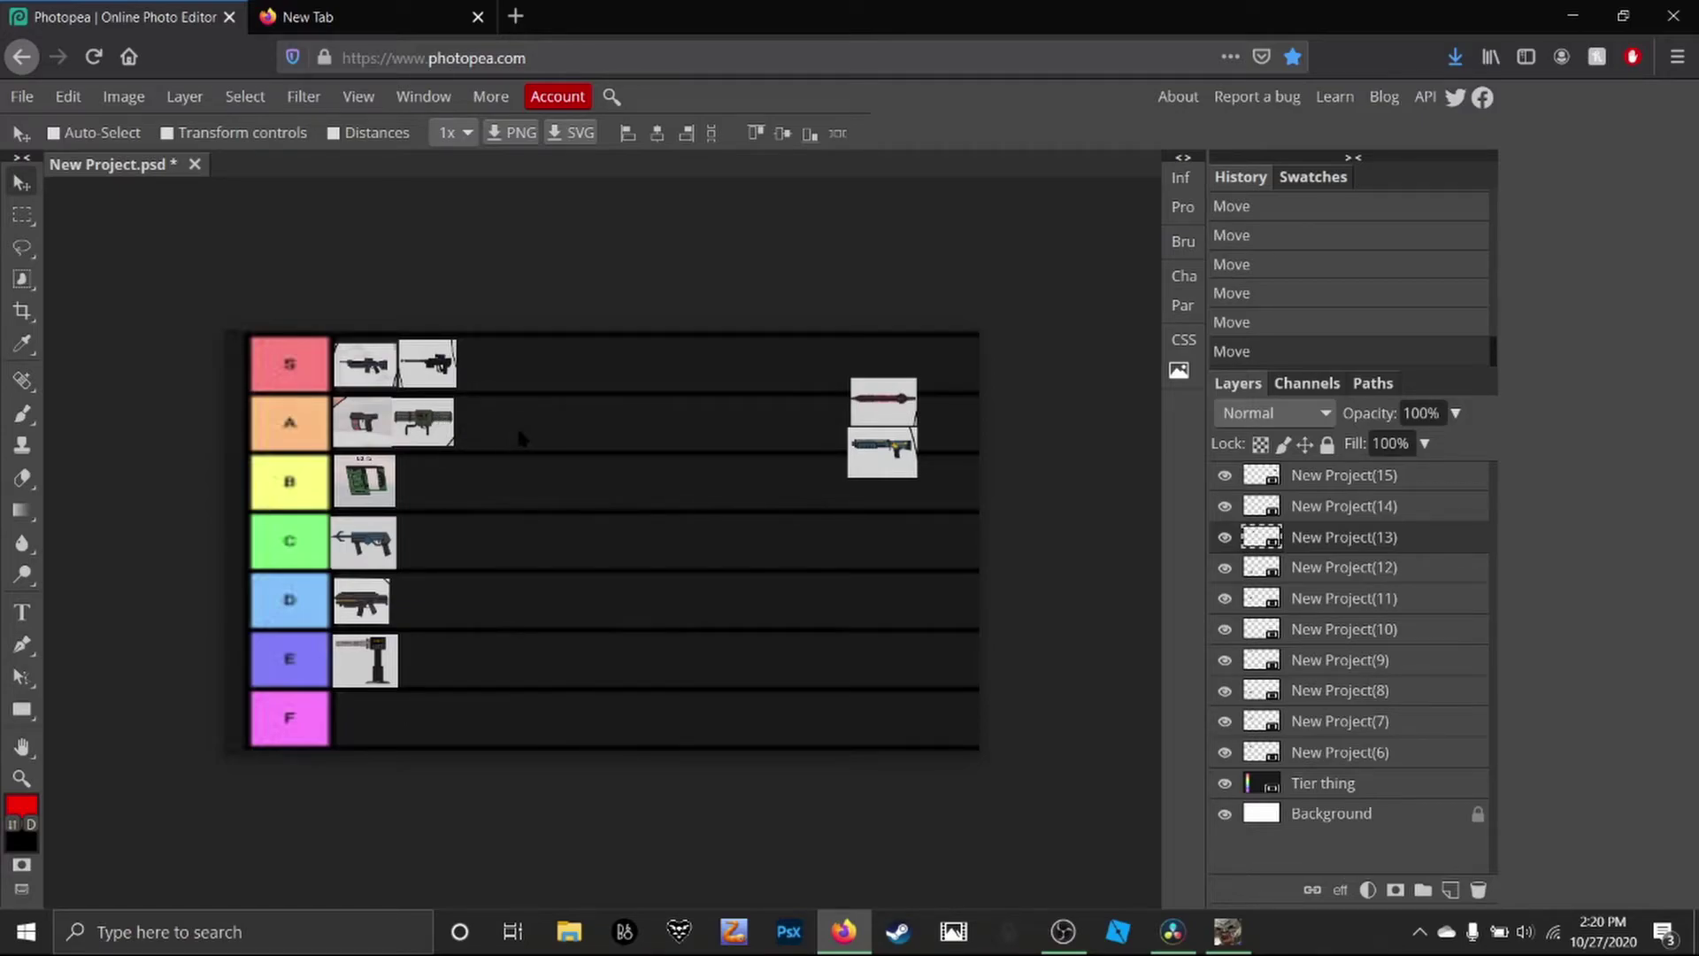
Drag the red blade weapon (New Project(14)) into the B row beside the green weapon.
left_click(1298, 511)
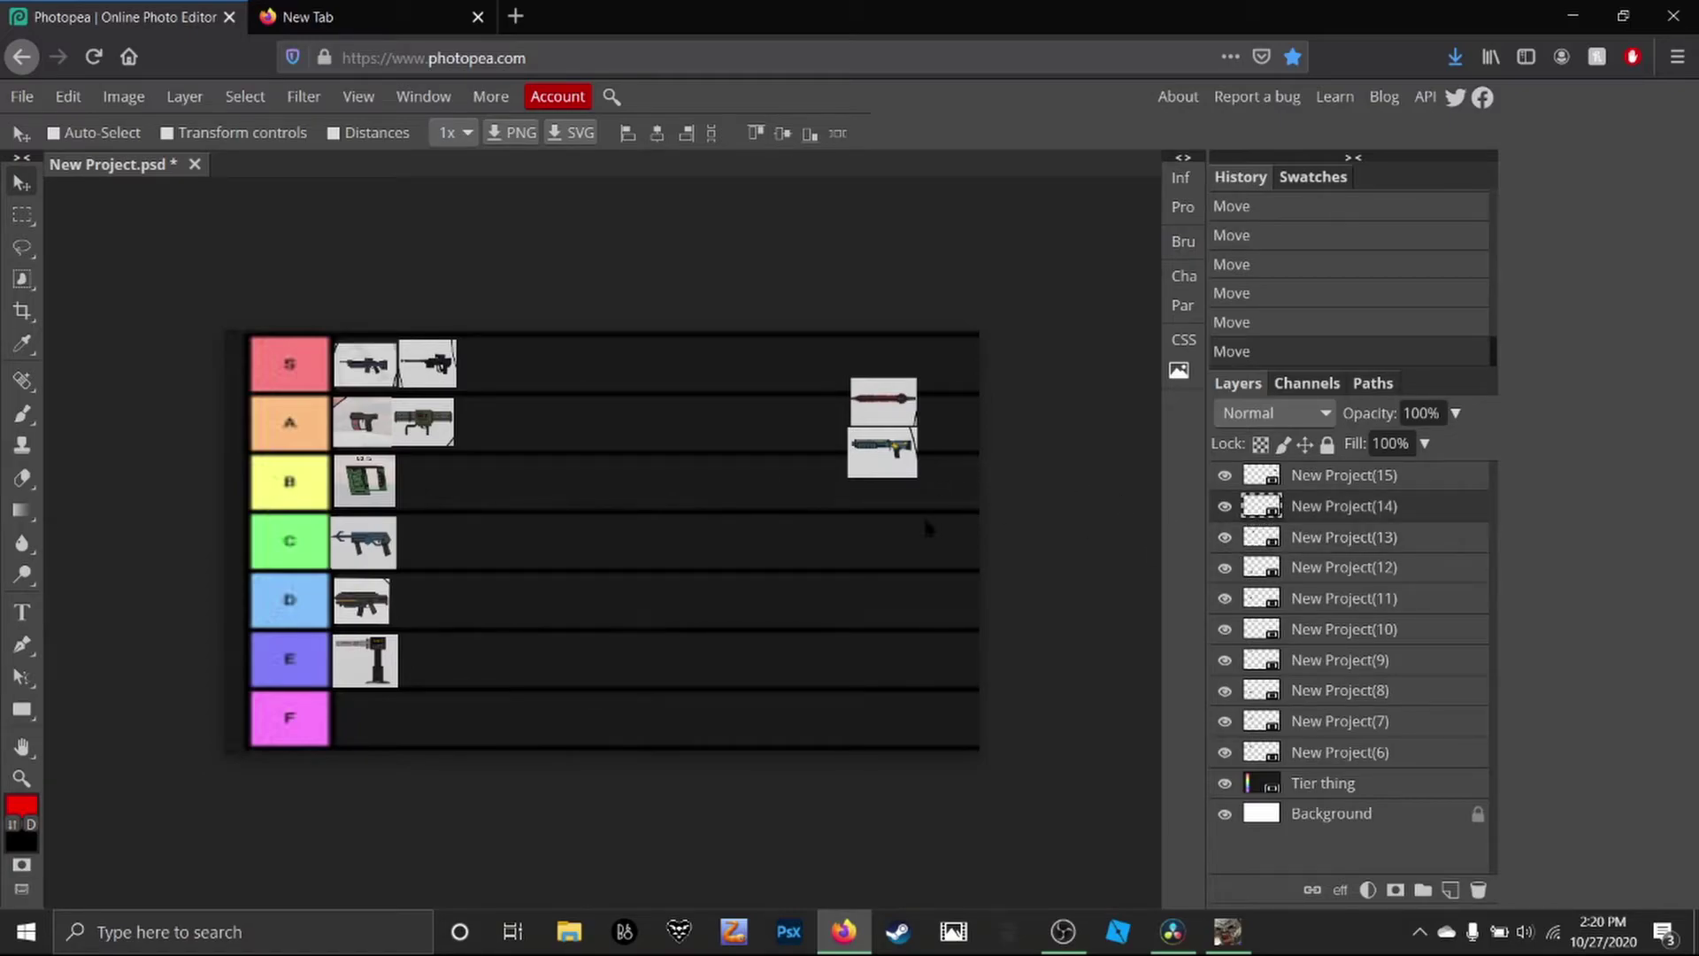
mouse_move(877, 439)
left_mouse_down()
mouse_move(782, 520)
mouse_move(566, 469)
mouse_move(430, 494)
left_mouse_up()
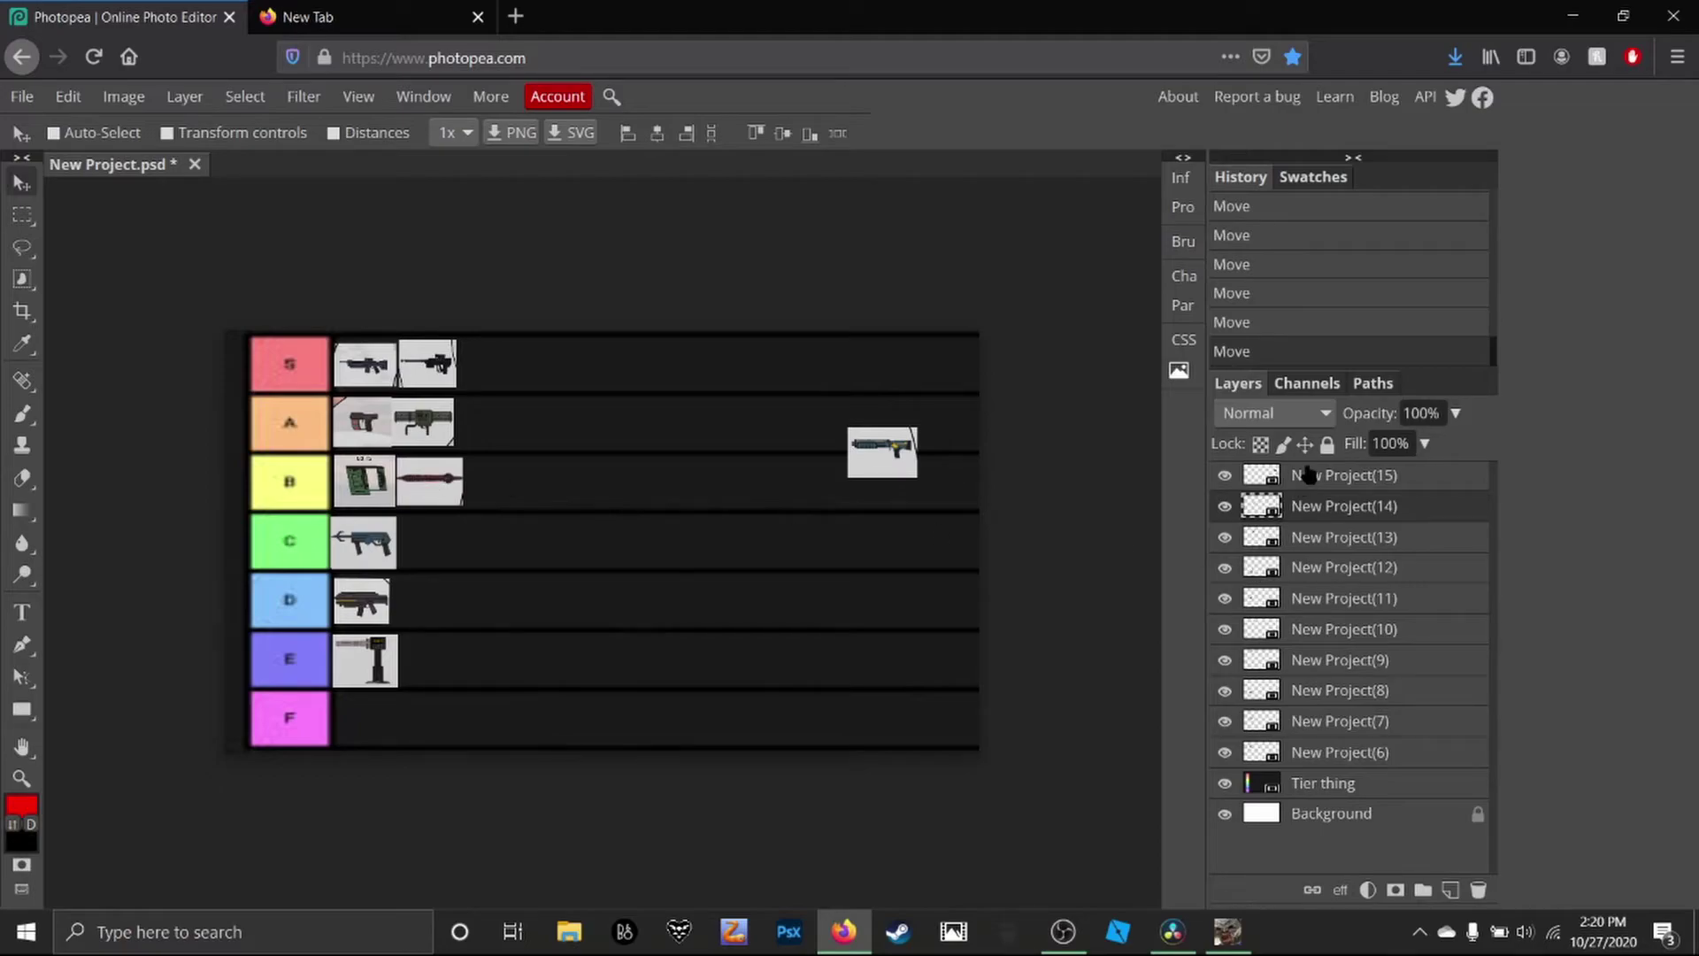
Move the blue gun from layer New Project(15) into the S row after the two existing guns.
left_click(1313, 474)
left_click_drag(901, 485, 717, 418)
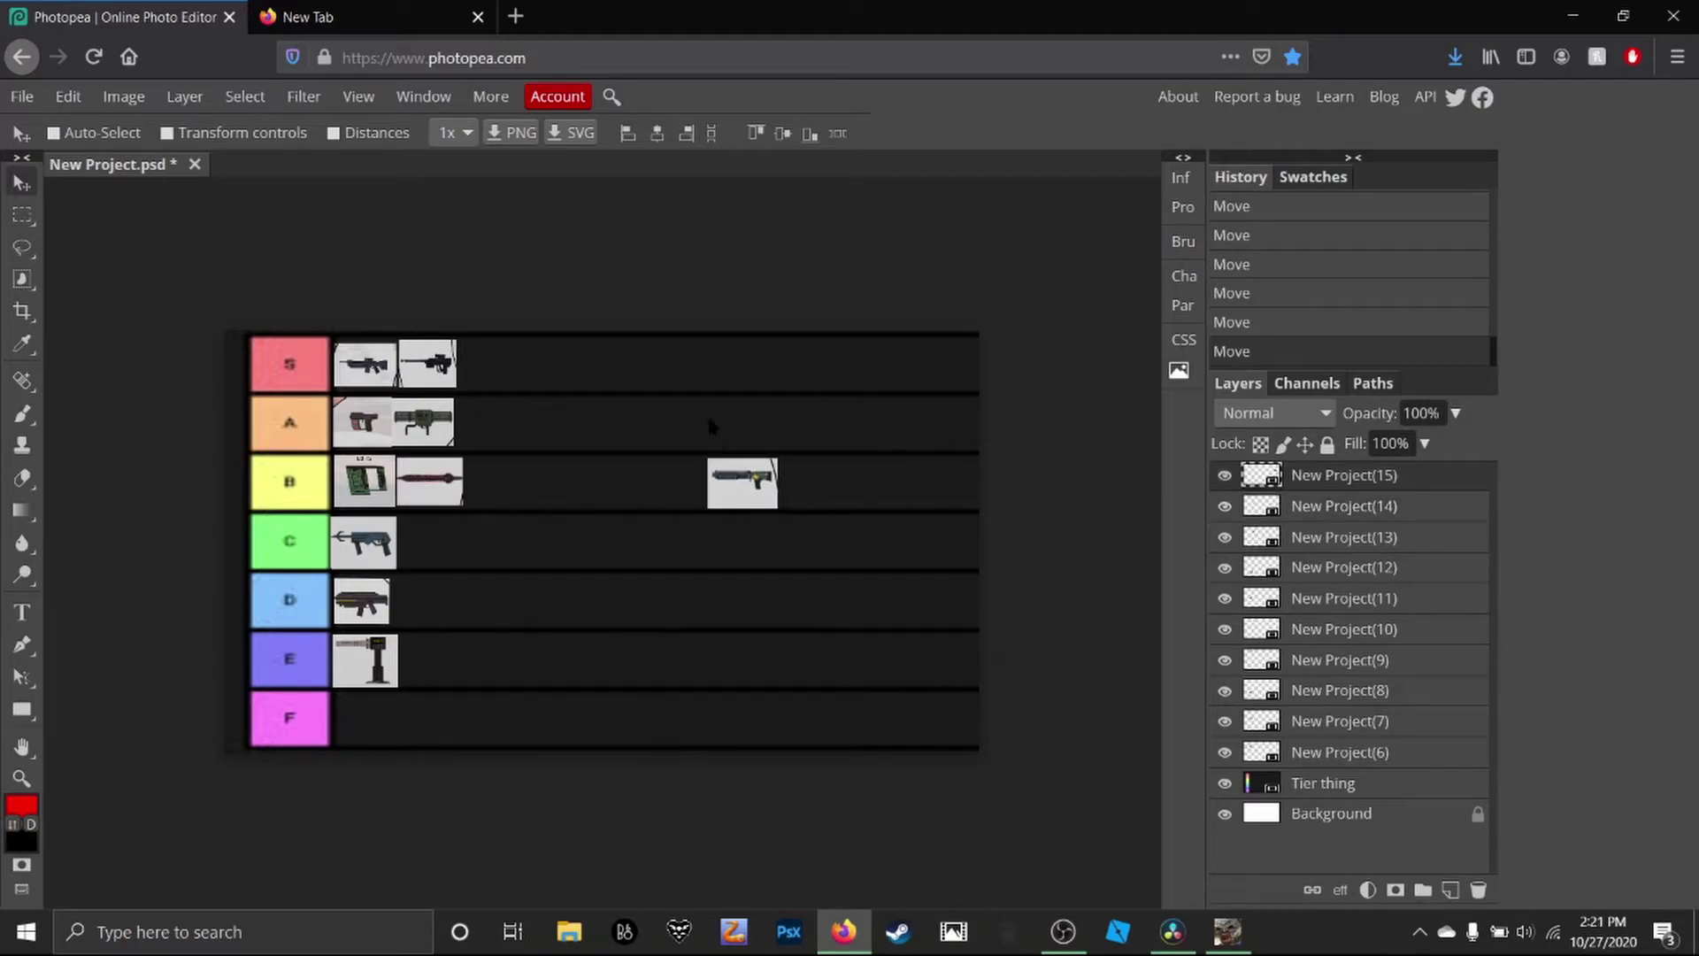
mouse_move(755, 491)
left_mouse_down()
mouse_move(443, 384)
mouse_move(506, 371)
left_mouse_up()
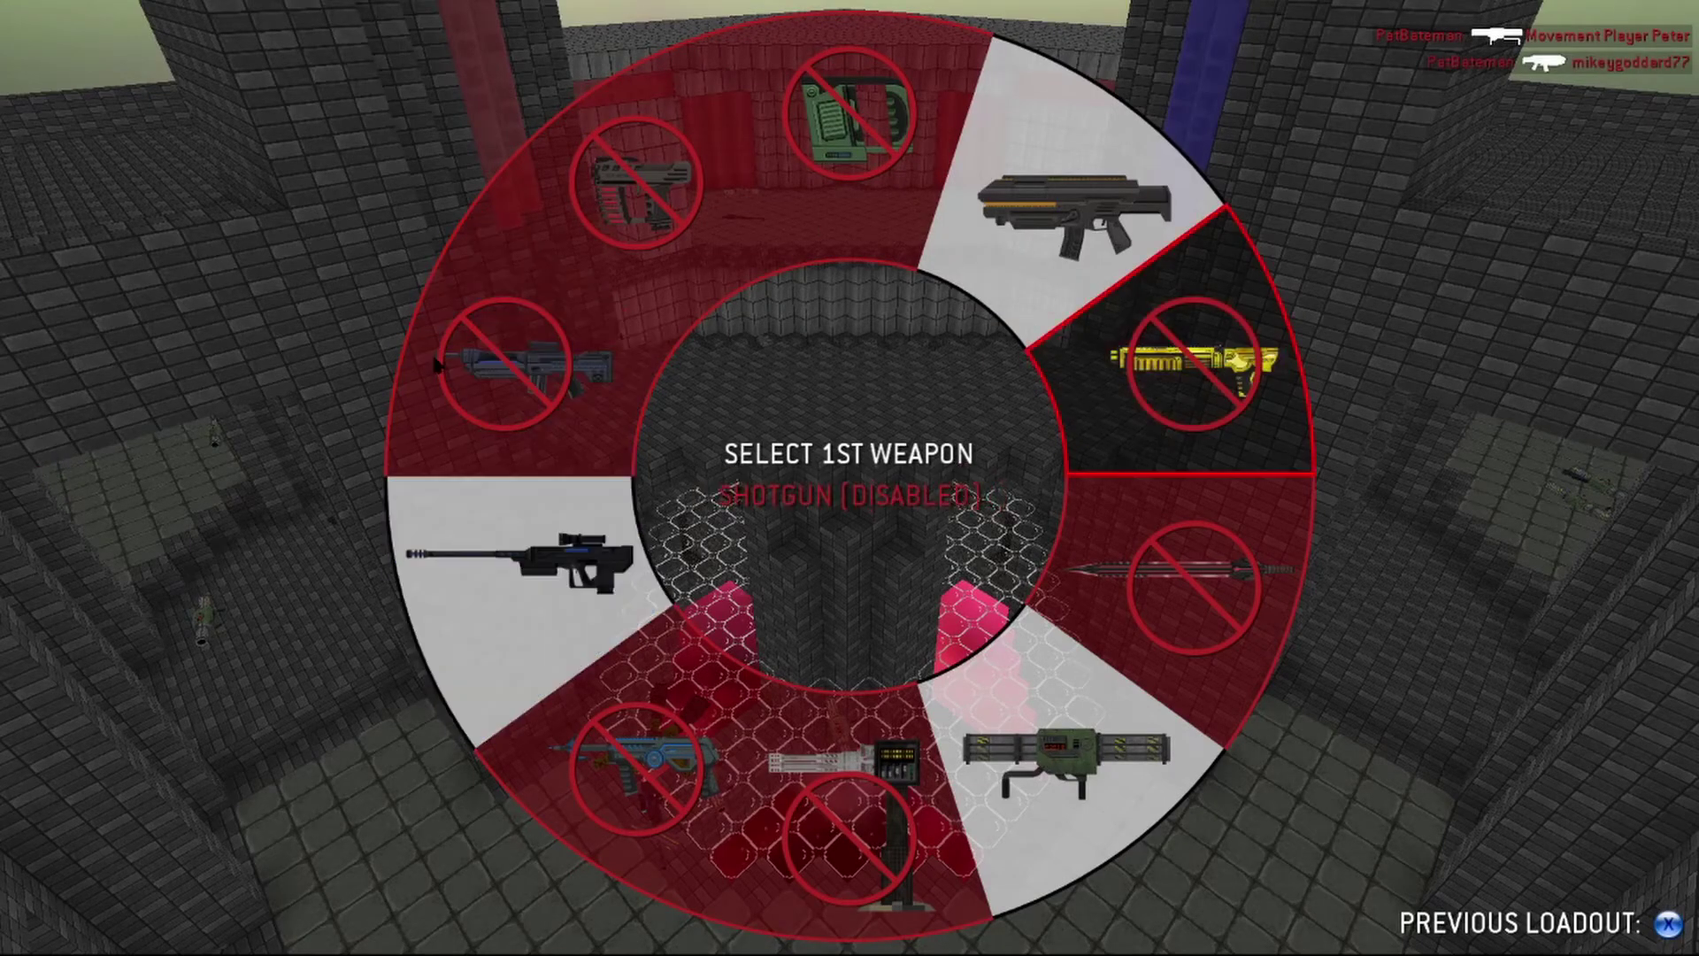
Open the pause menu and choose Leave Game to return to the main menu.
key("Escape")
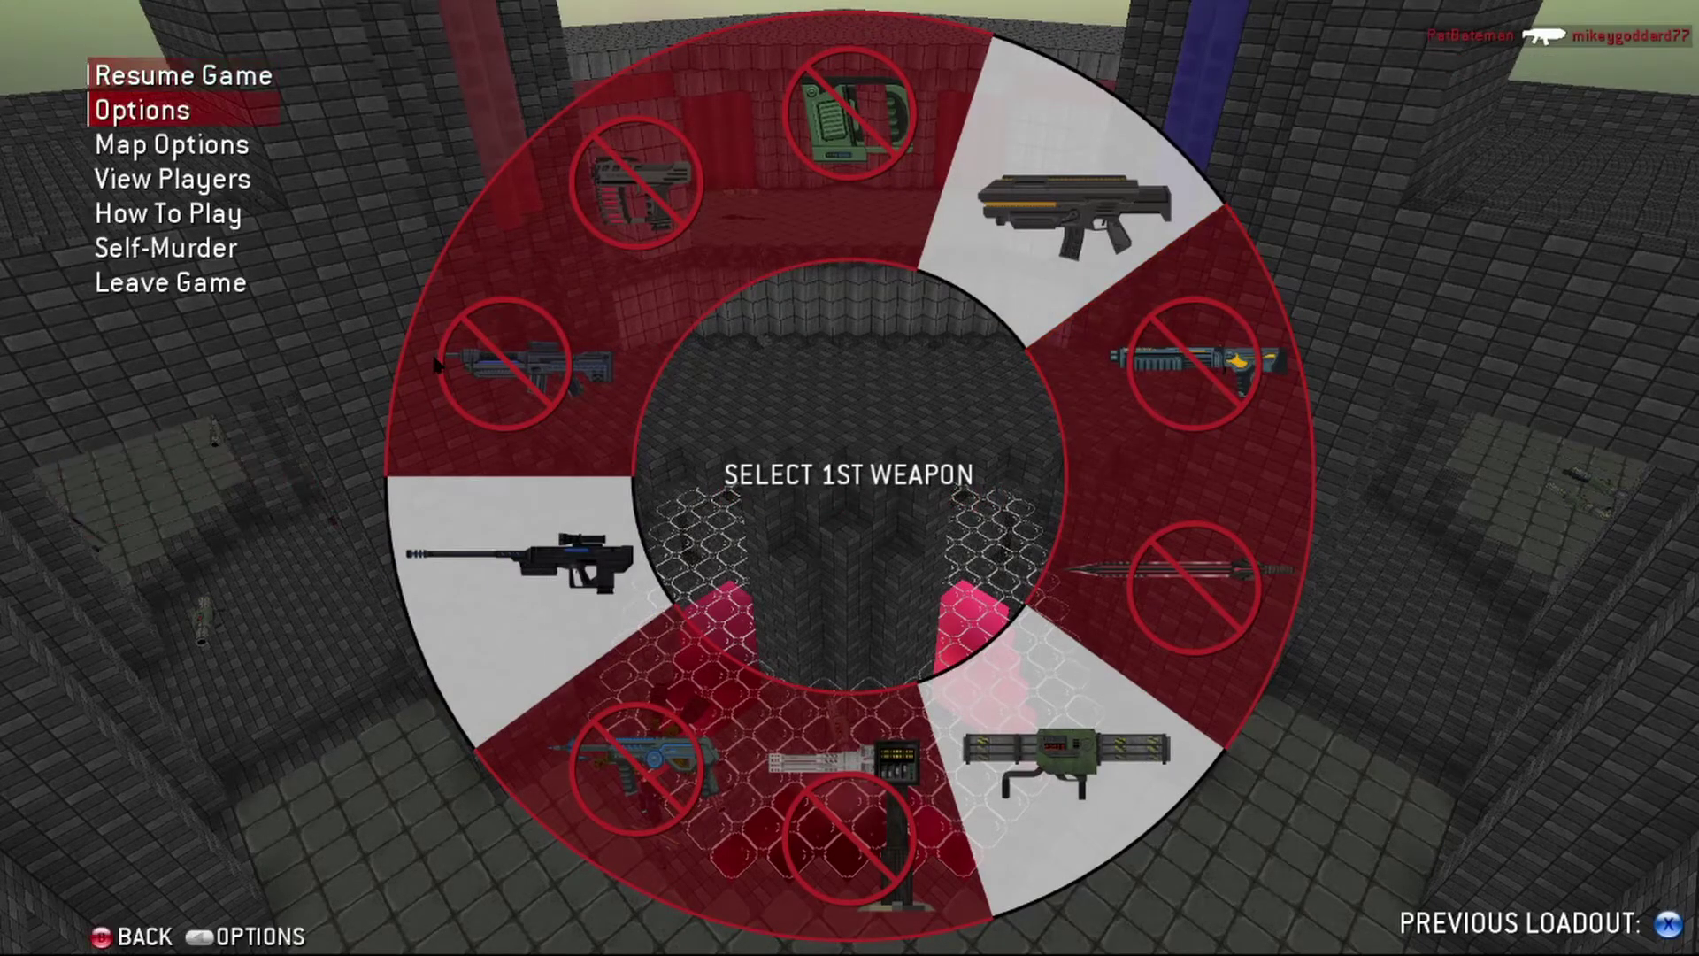
key("Down")
key("Down")
key("Down")
key("Return")
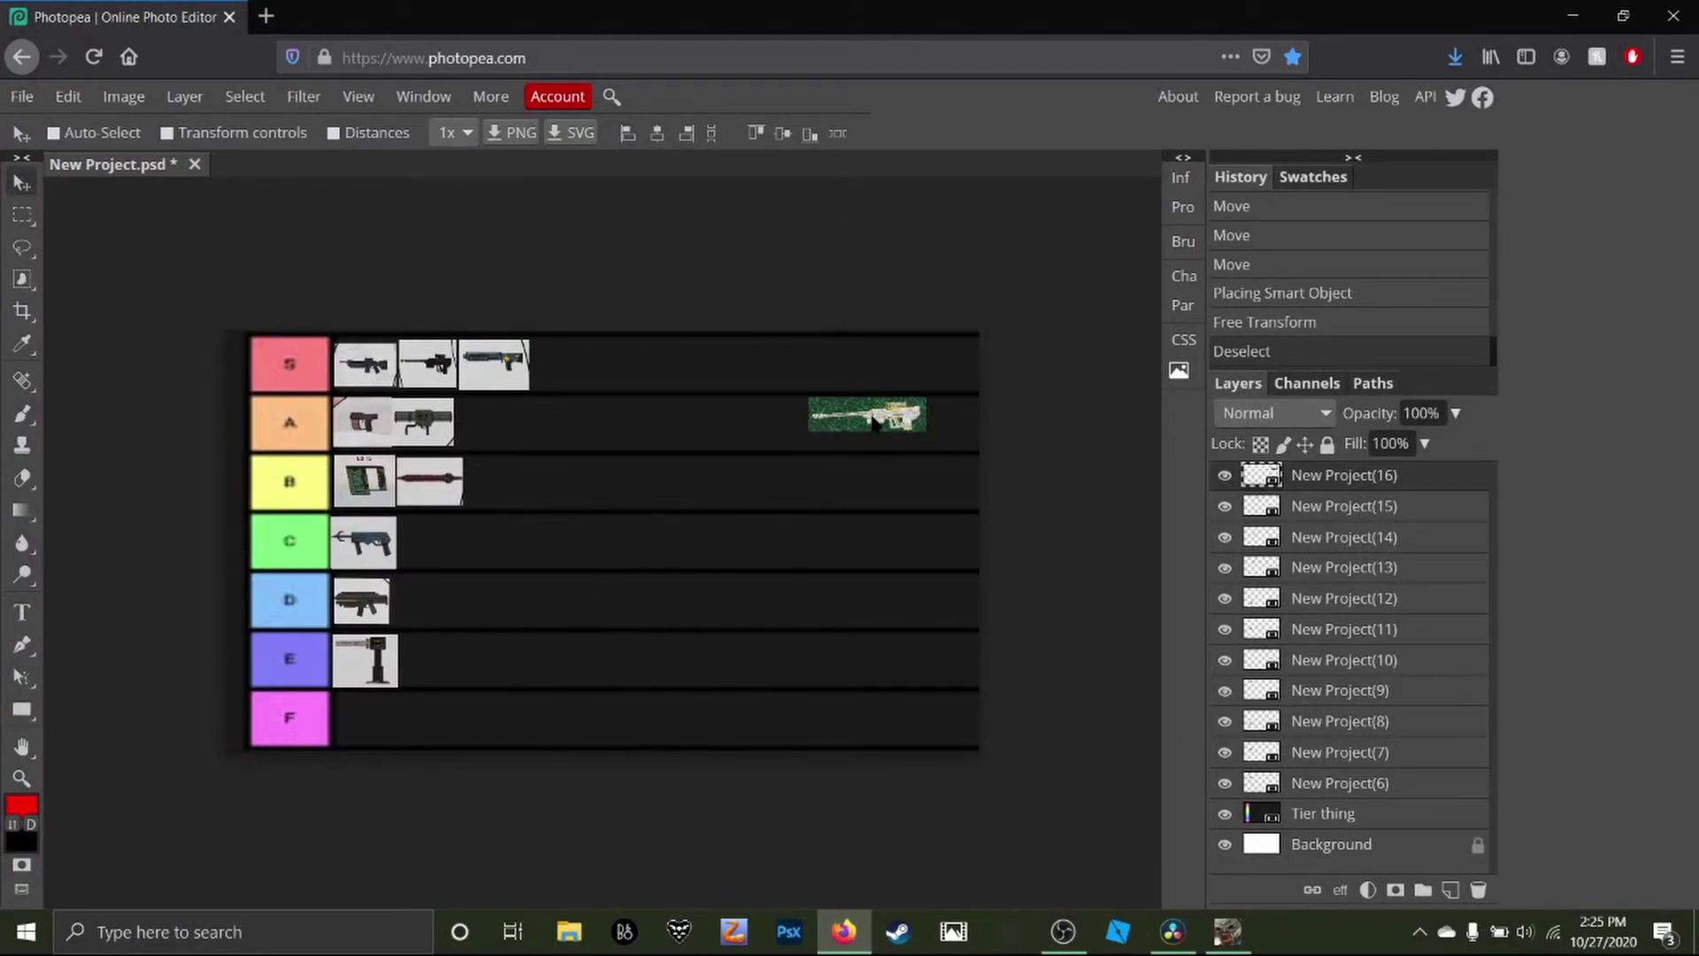
Place the green sniper from New Project(16) in the S row between the first gun and the other two.
mouse_move(879, 410)
left_mouse_down()
mouse_move(800, 445)
mouse_move(915, 458)
mouse_move(736, 440)
mouse_move(723, 489)
mouse_move(734, 448)
mouse_move(700, 456)
mouse_move(738, 488)
mouse_move(738, 524)
mouse_move(450, 408)
mouse_move(673, 467)
mouse_move(395, 367)
mouse_move(427, 409)
mouse_move(602, 451)
left_mouse_up()
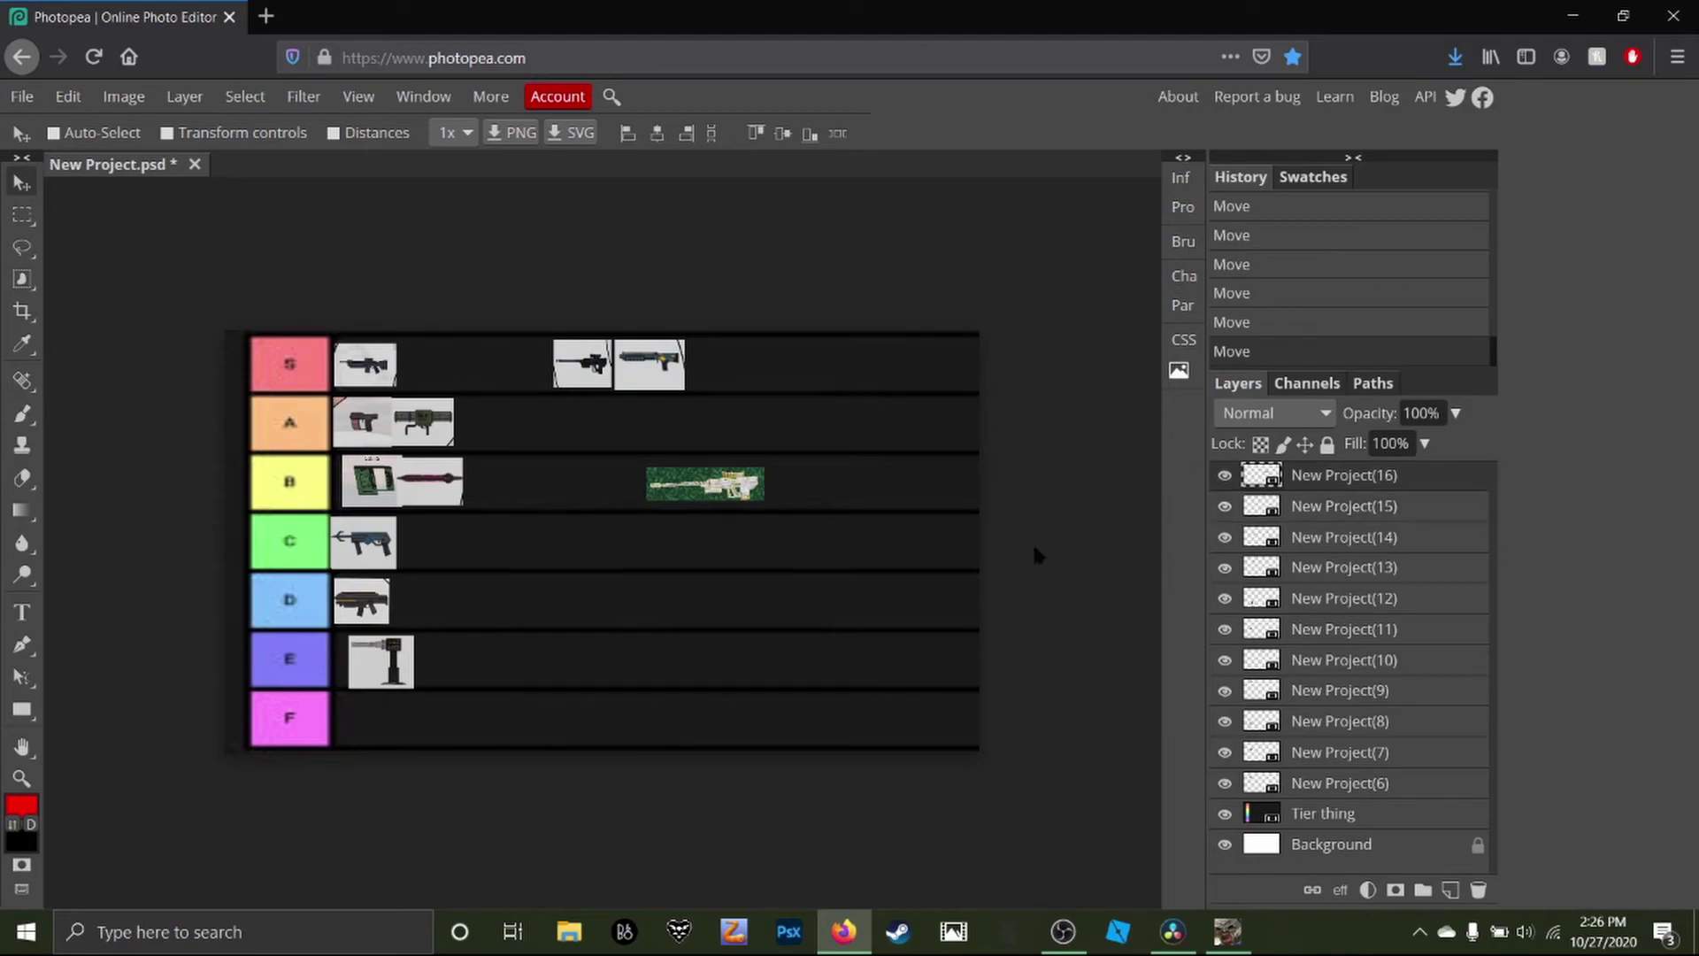
mouse_move(929, 575)
left_mouse_down()
mouse_move(835, 550)
mouse_move(676, 455)
mouse_move(707, 467)
left_mouse_up()
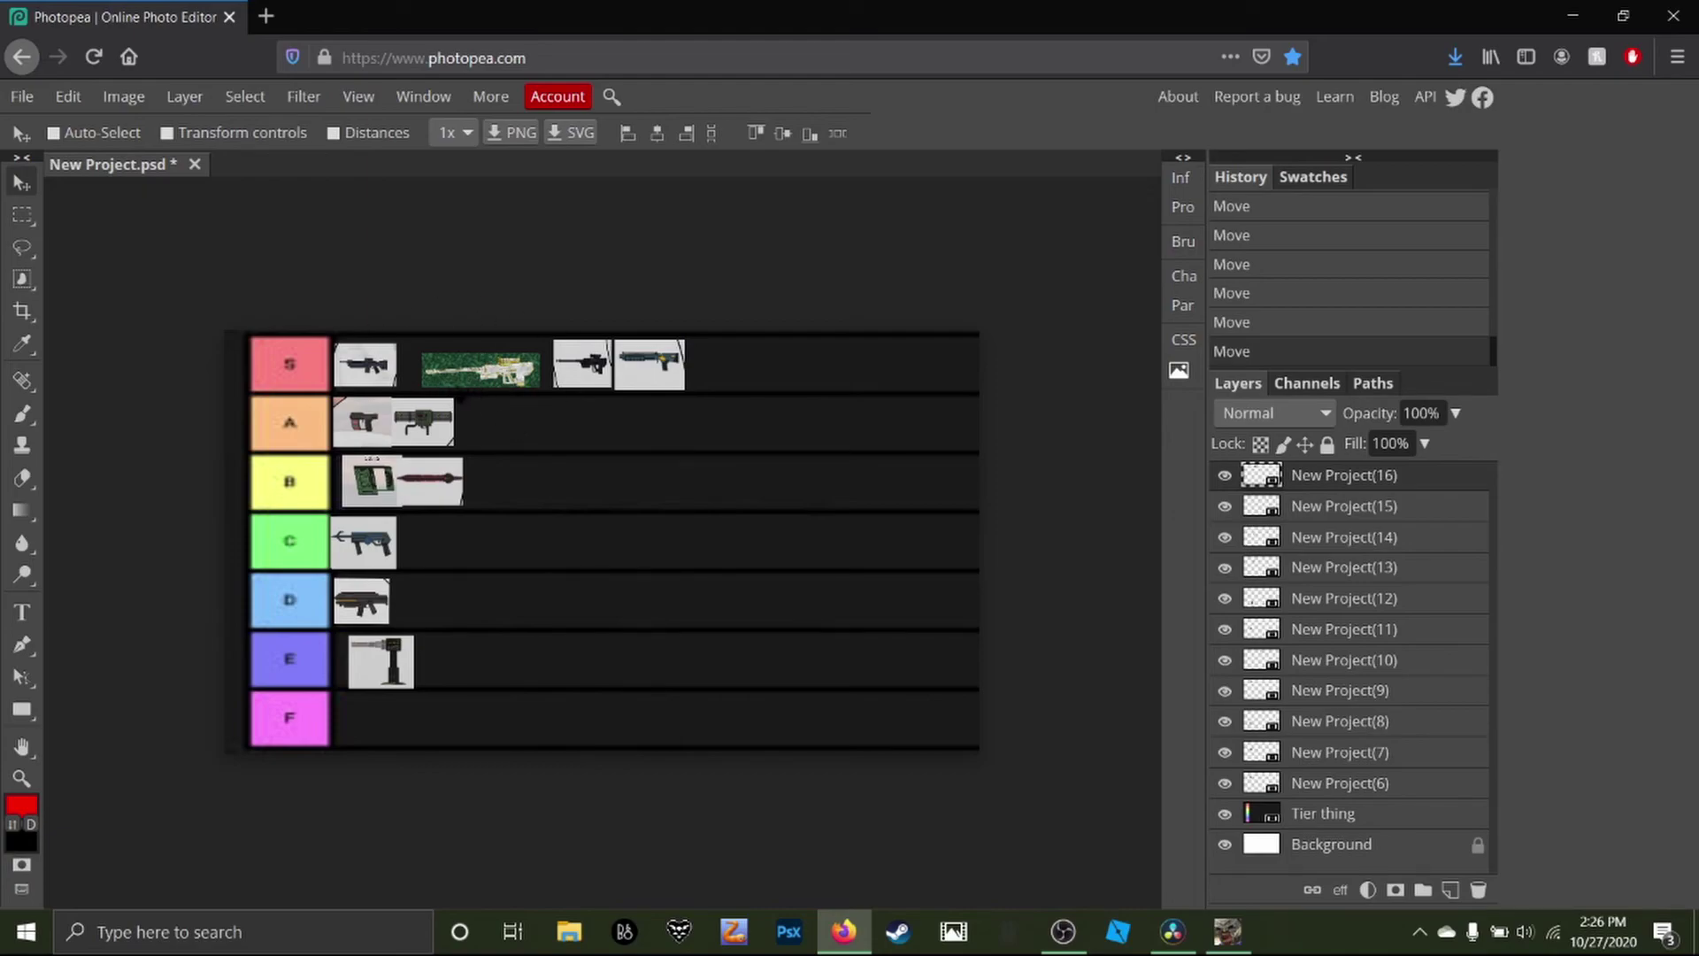
left_click_drag(549, 423, 531, 414)
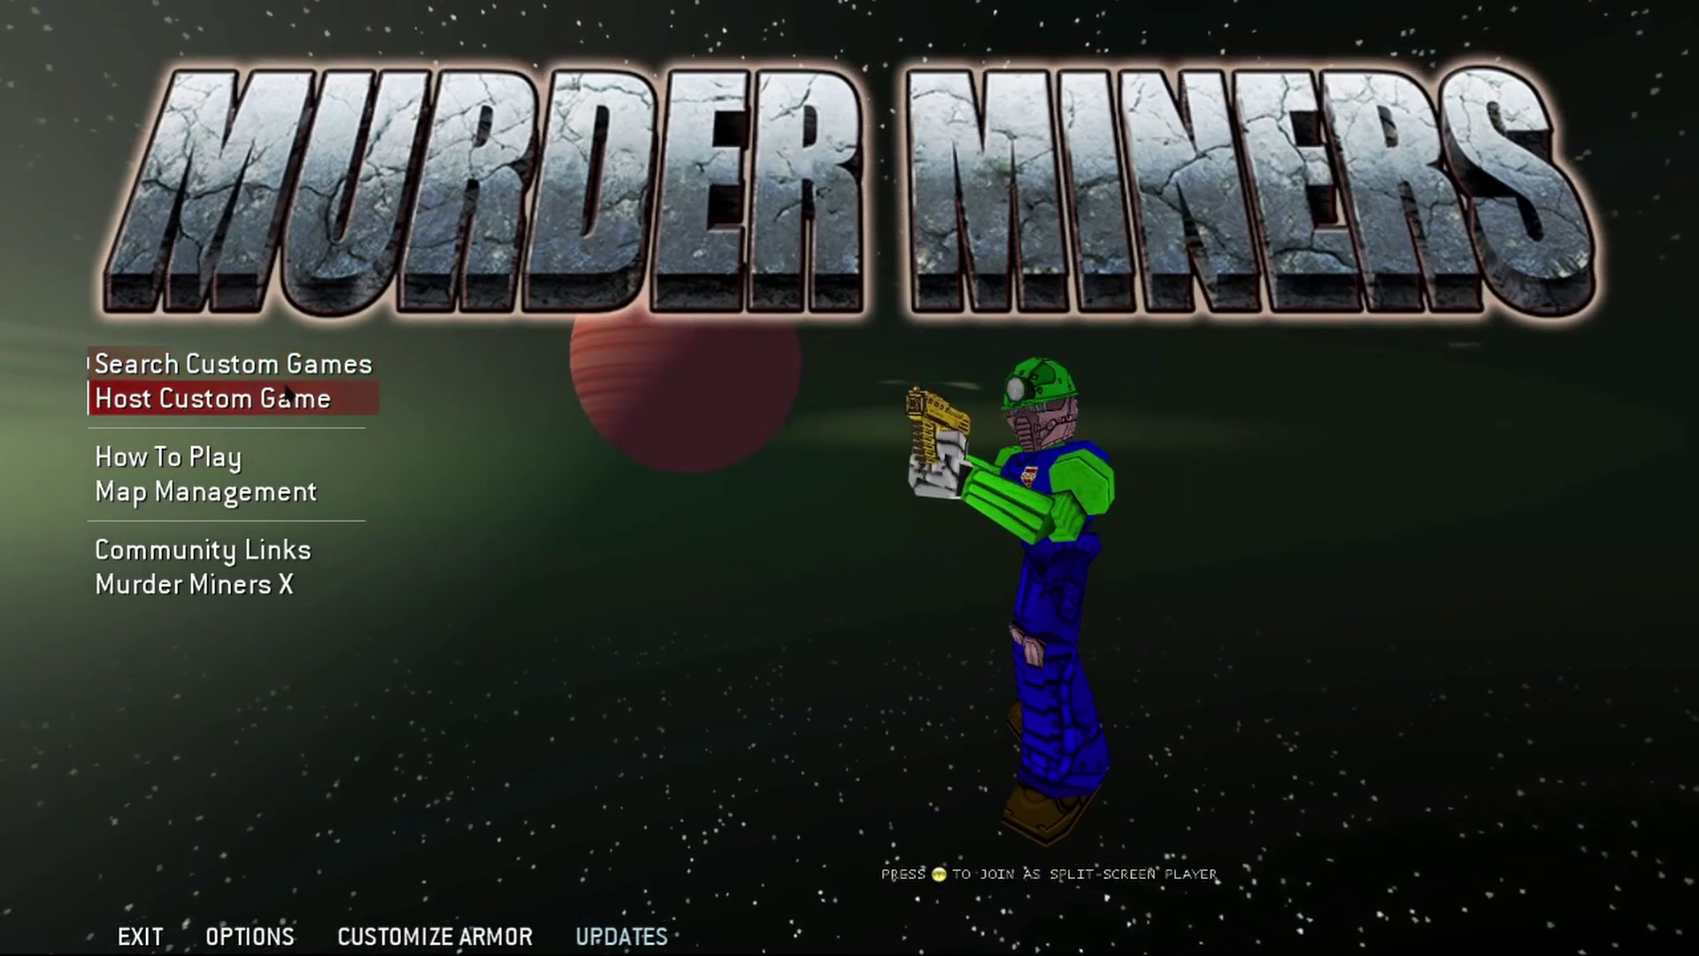
Move the main menu highlight up toward EXIT.
key("Up")
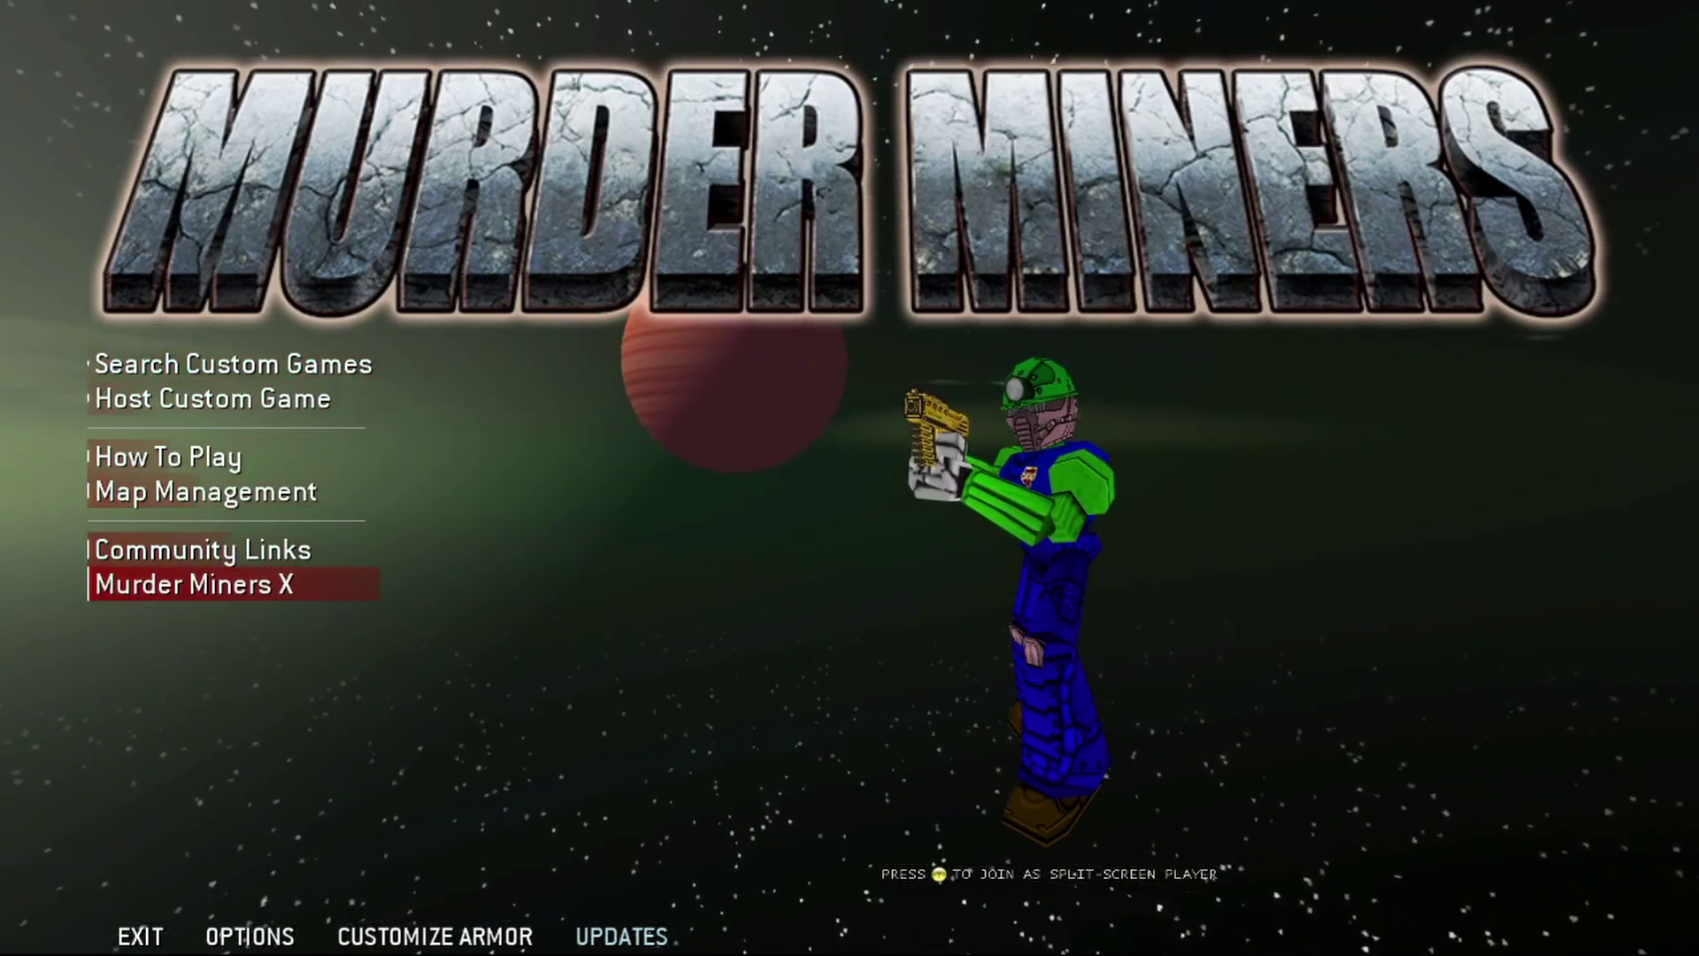